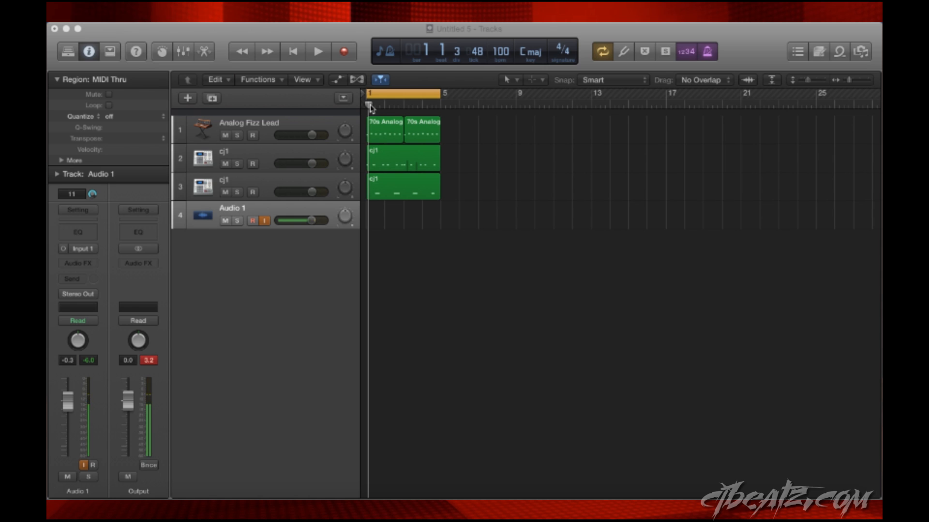
# - Solo the Analog Fizz Lead track, play it from the start of the project, and remove the solo
pyautogui.moveTo(369, 106); pyautogui.dragTo(364, 107)
pyautogui.click(237, 129)
pyautogui.press('space')
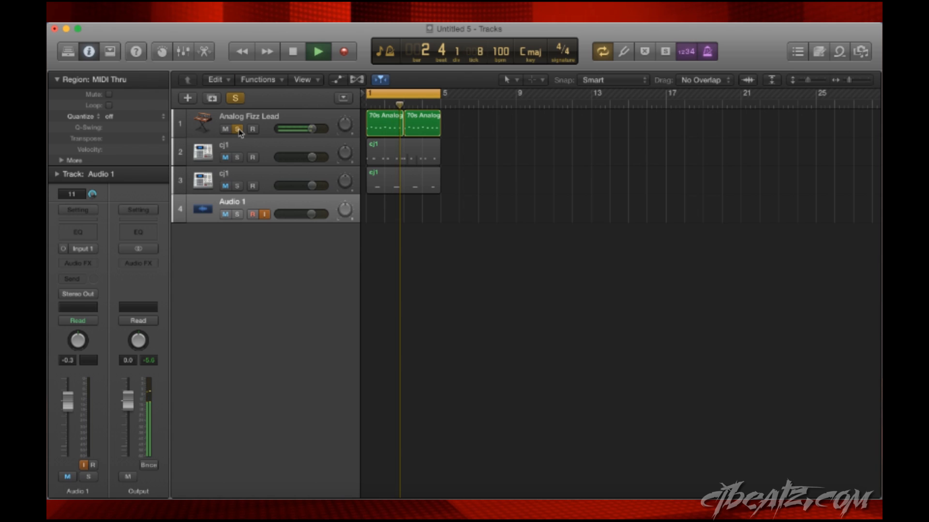
pyautogui.press('space')
pyautogui.click(238, 129)
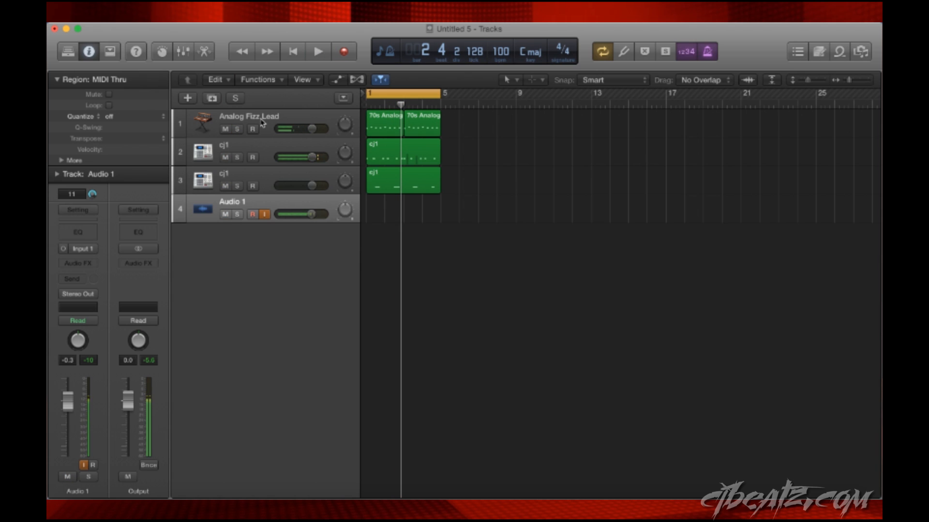
# - Select the two cj1 drum tracks in turn and play the full beat from bar 1
pyautogui.click(266, 150)
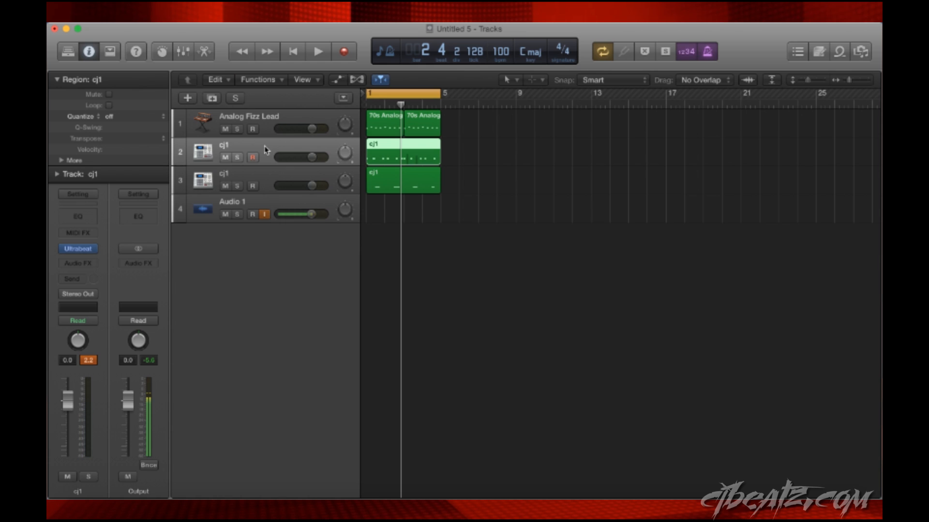
pyautogui.click(269, 177)
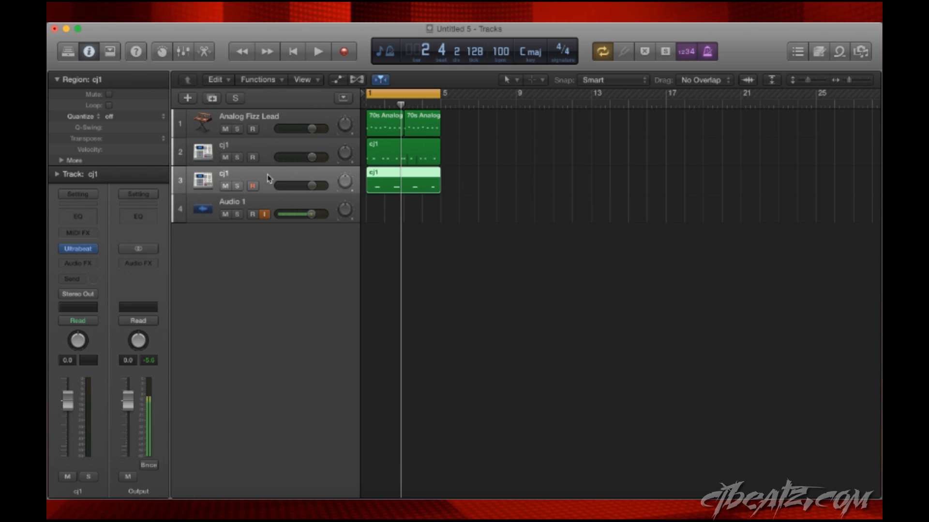
pyautogui.press('Return')
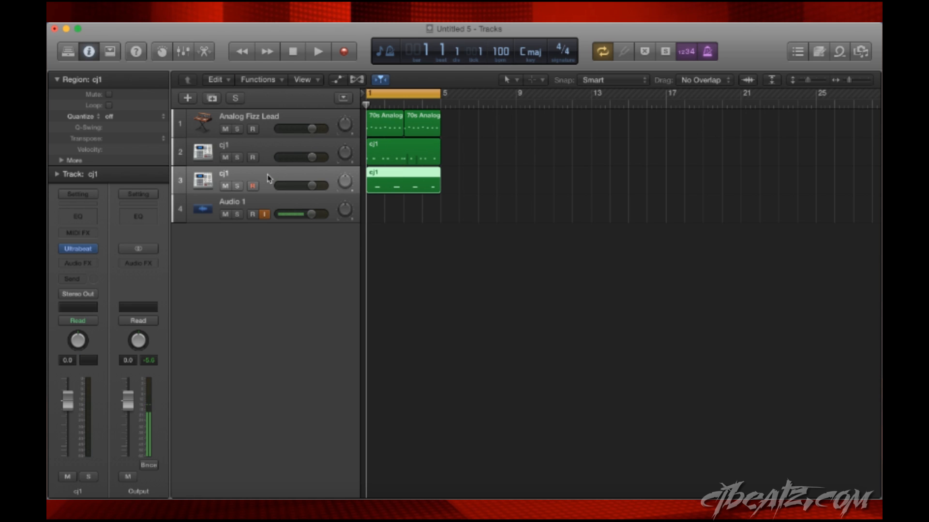
pyautogui.press('space')
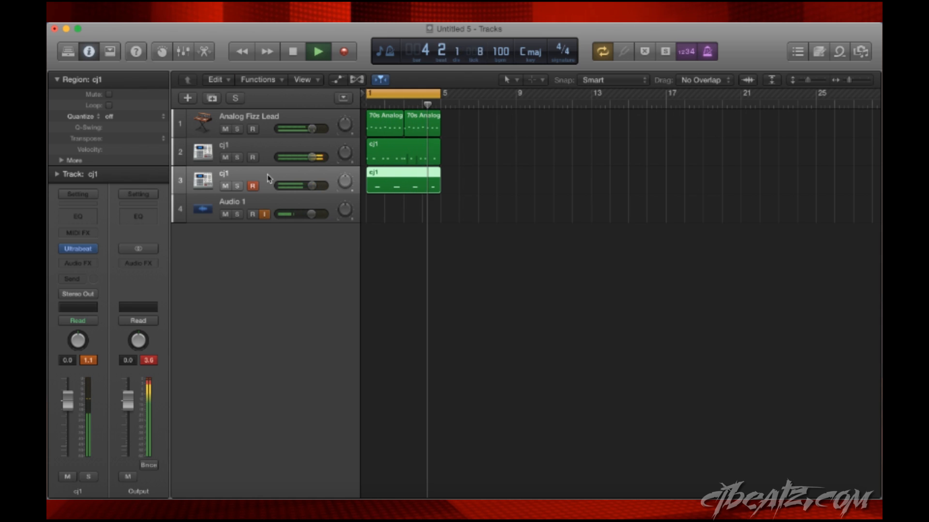
pyautogui.press('space')
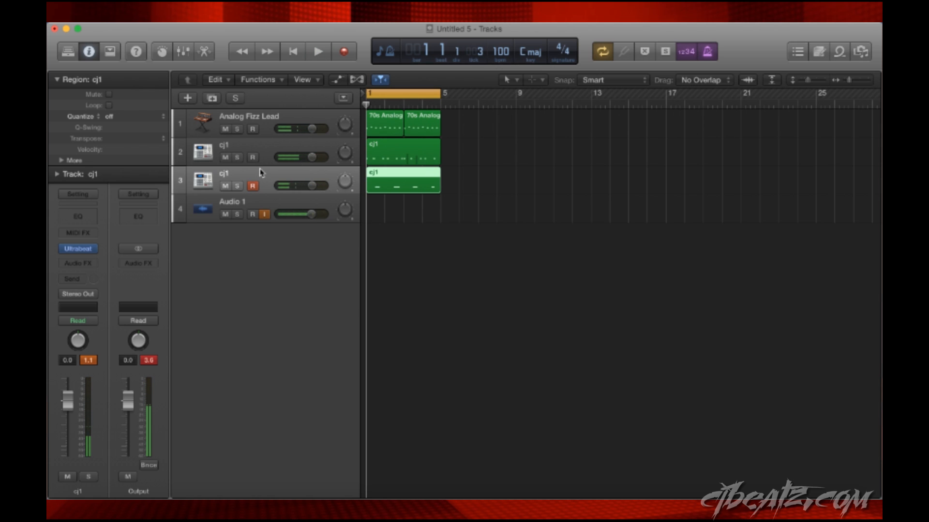
# - Add one software instrument track and load the stereo version of Ultrabeat as its instrument
pyautogui.click(188, 98)
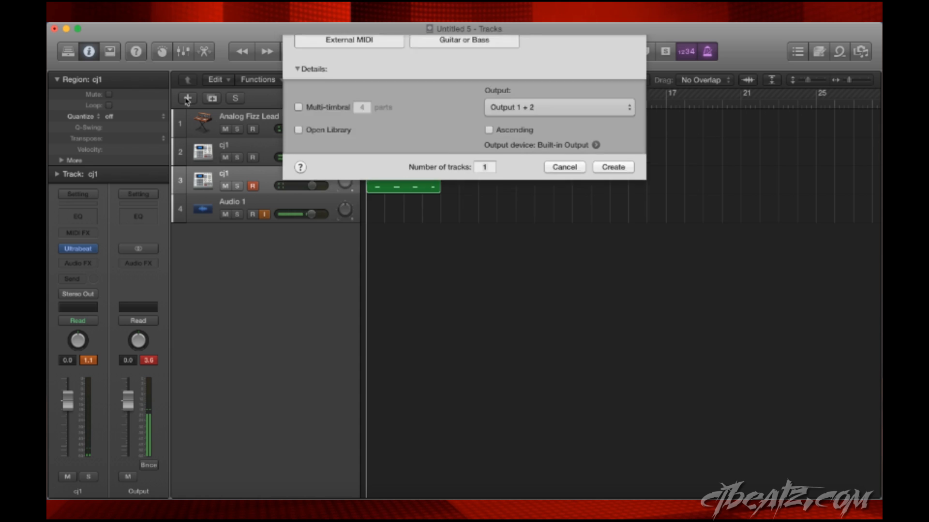
pyautogui.click(607, 205)
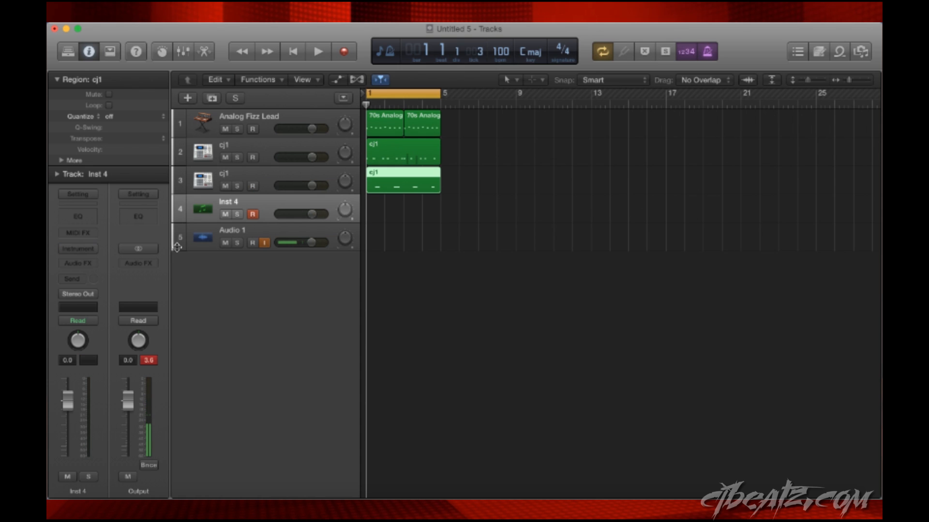
pyautogui.click(86, 248)
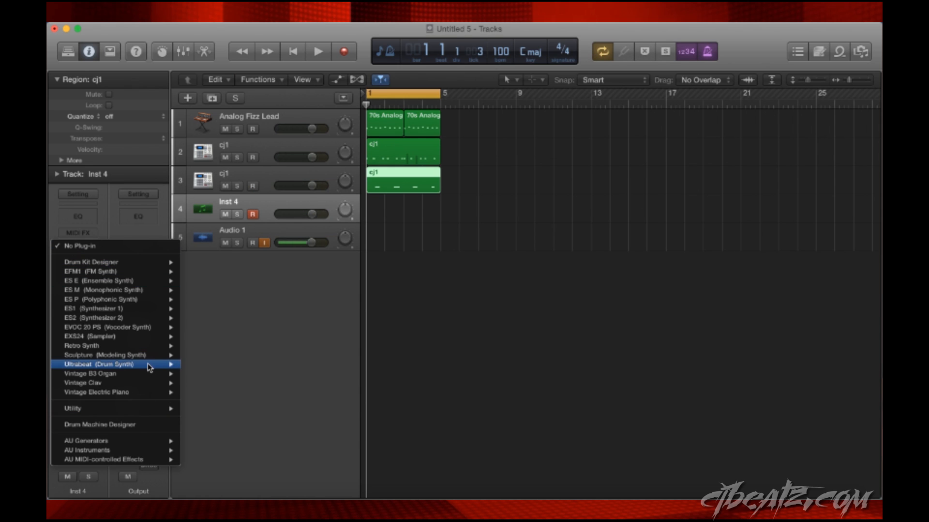
pyautogui.moveTo(149, 372)
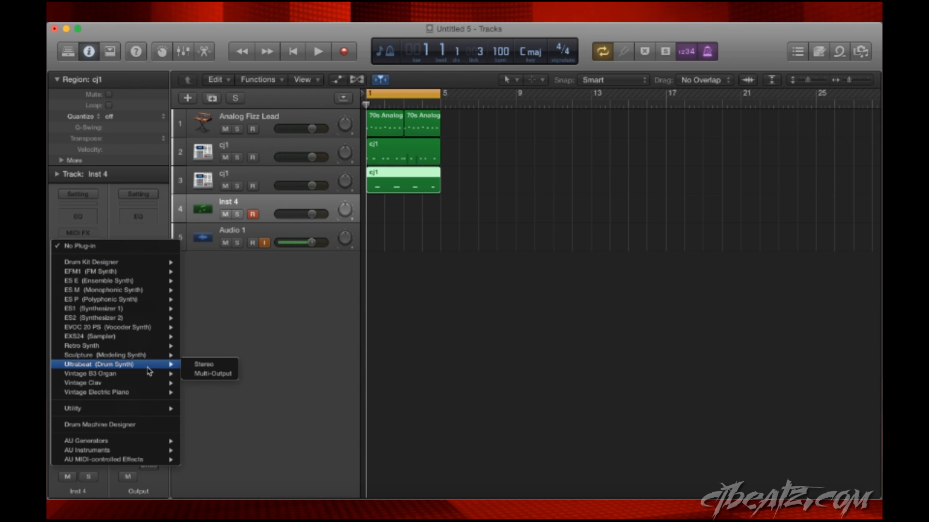
pyautogui.click(203, 365)
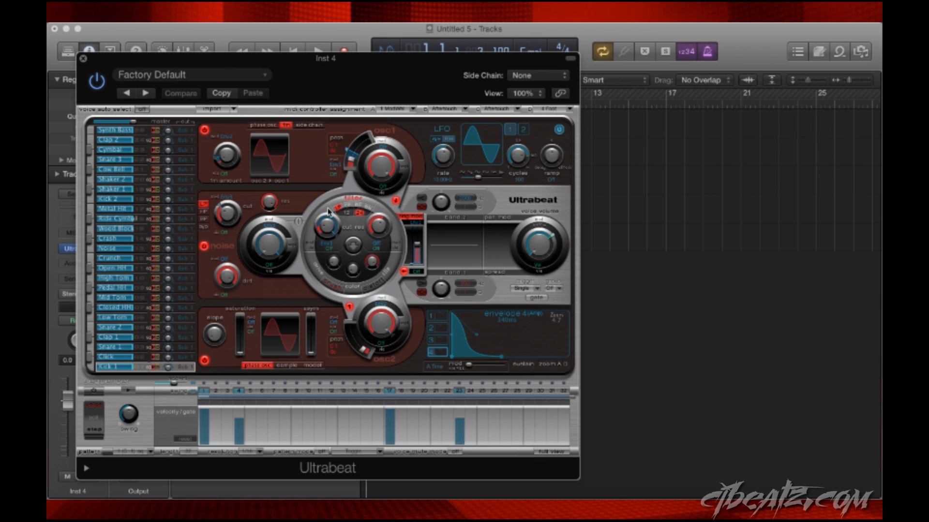
# - Load the Drag & Drop Samples drum kit preset into Ultrabeat
pyautogui.click(208, 75)
pyautogui.moveTo(183, 301)
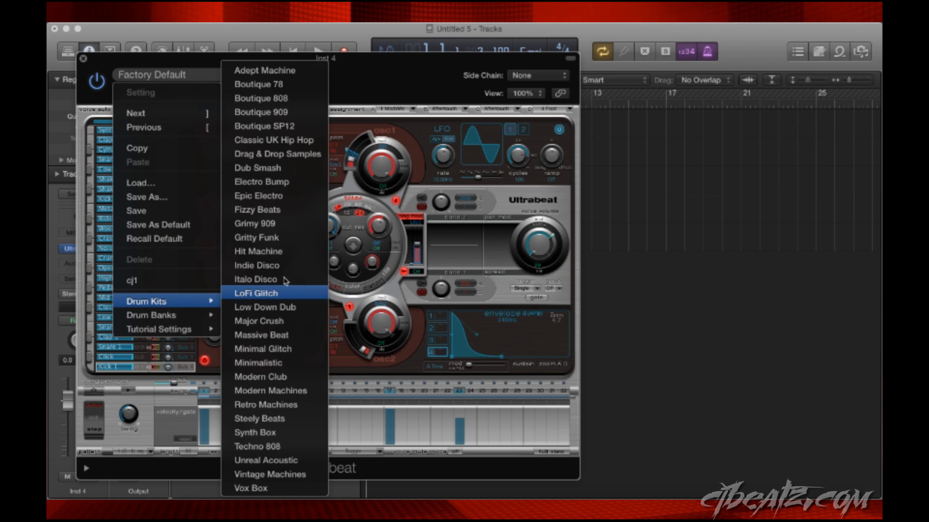
pyautogui.click(285, 154)
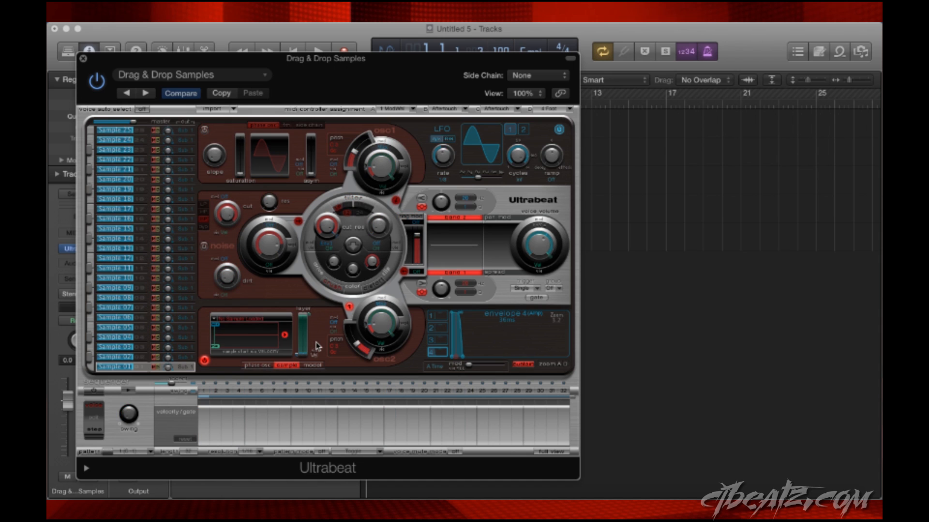
# - Load SY_HH.wav from the JJ - Say Yeah Kit folder into Ultrabeat's Sample 01 slot, and close the plug-in and file browser
pyautogui.click(861, 53)
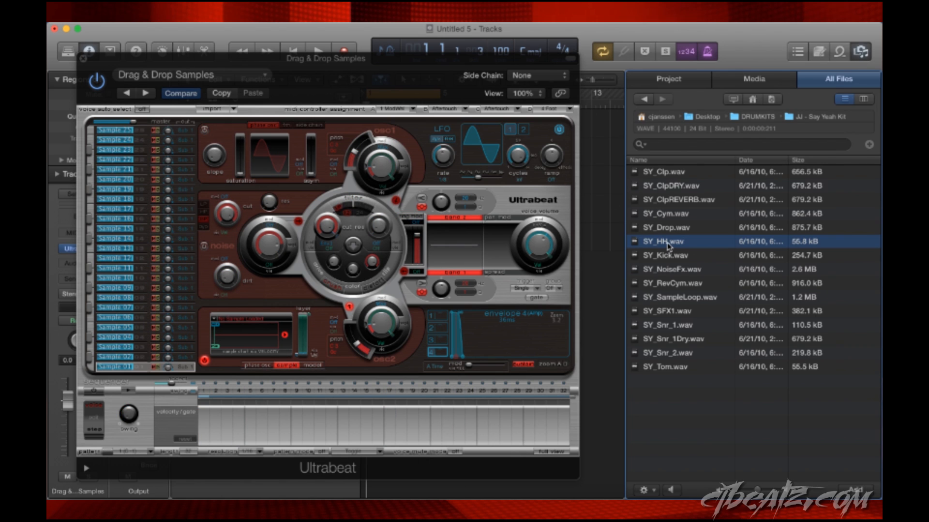
pyautogui.moveTo(668, 244); pyautogui.dragTo(253, 332)
pyautogui.click(83, 59)
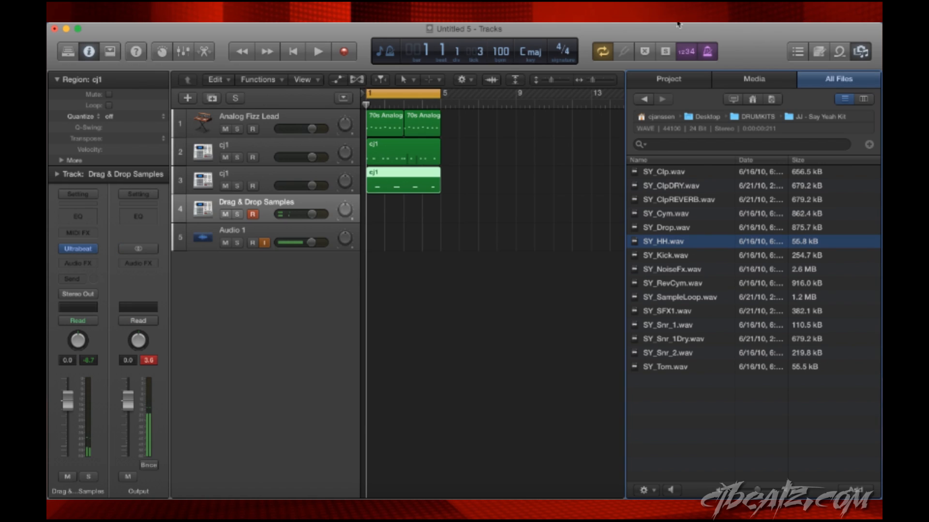
pyautogui.click(861, 51)
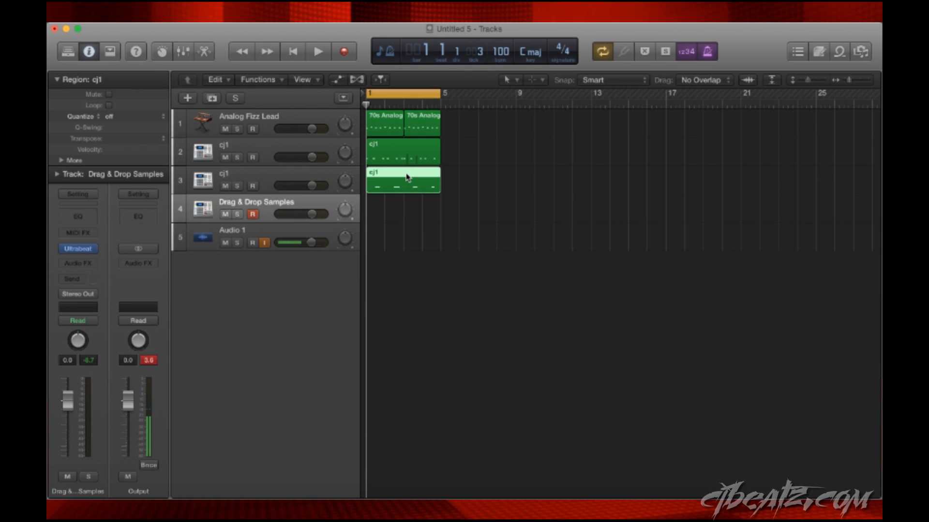
# - Record a two-bar eighth-note hi-hat pattern on the Drag & Drop Samples track from bar 1
pyautogui.click(458, 118)
pyautogui.press('space')
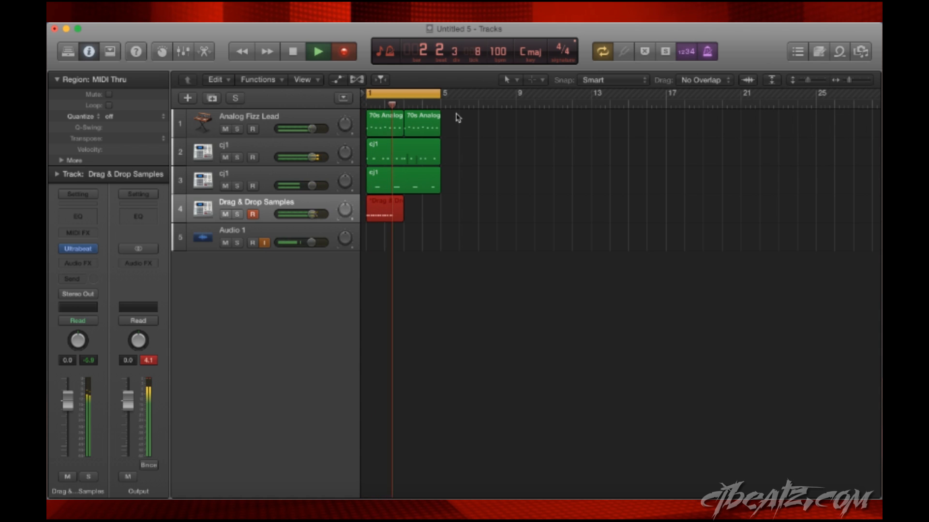
pyautogui.press('space')
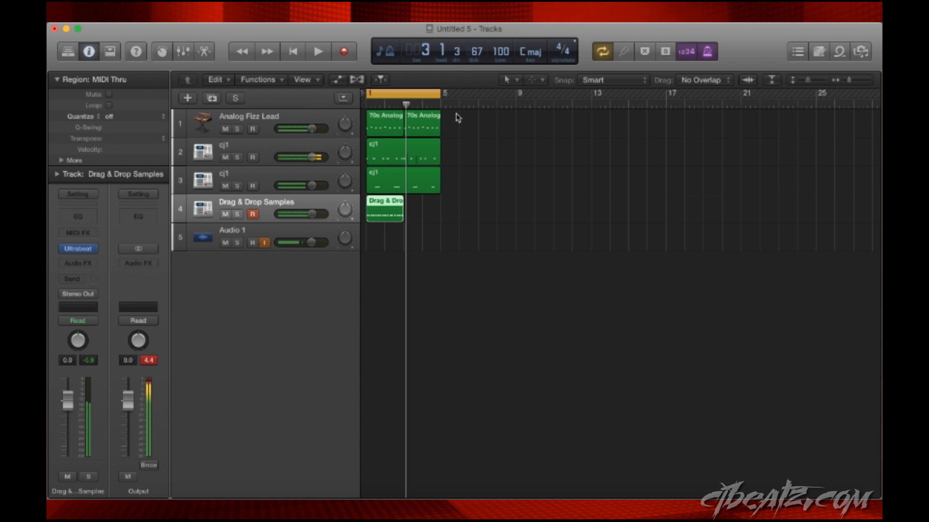
# - Open the recorded hi-hat region in the Piano Roll and quantize all its notes to 1/32 Note
pyautogui.doubleClick(393, 219)
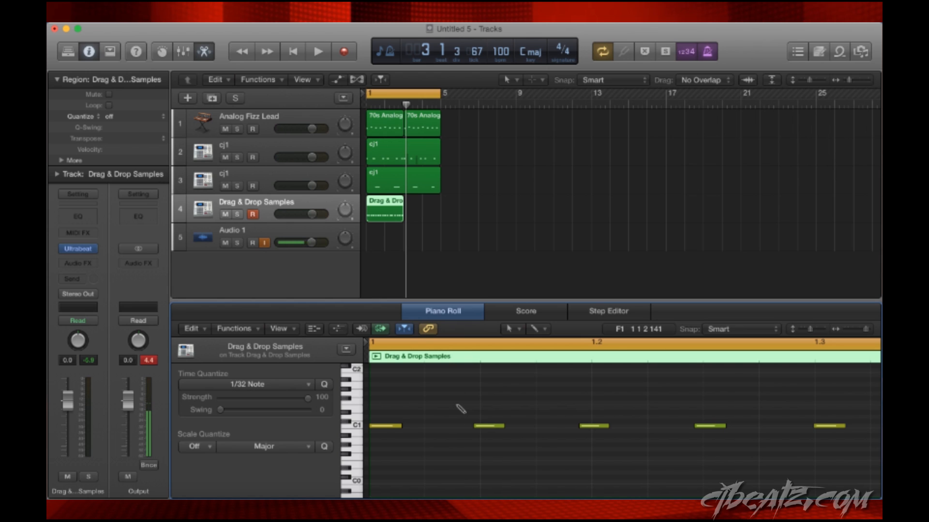
pyautogui.press('super+a')
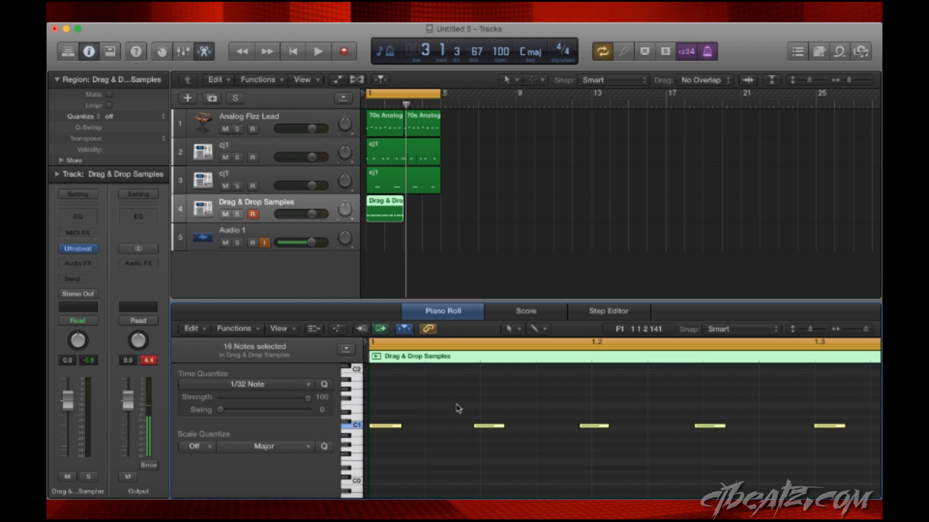
pyautogui.press('q')
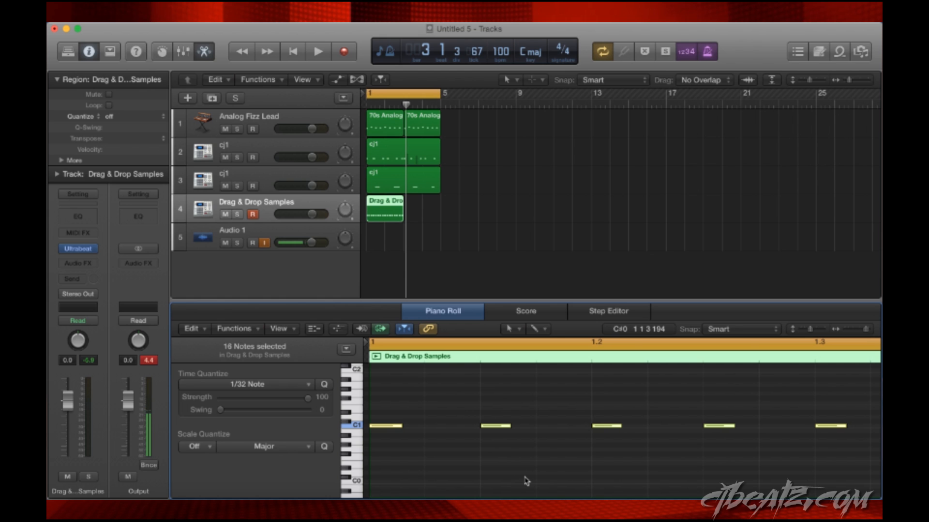
pyautogui.scroll(-10, 527, 481)
pyautogui.scroll(10, 526, 481)
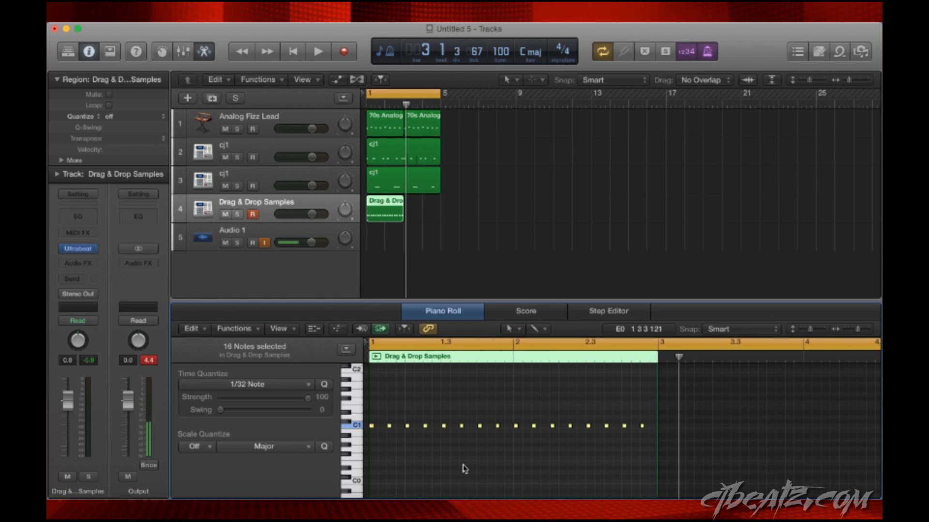
pyautogui.click(461, 453)
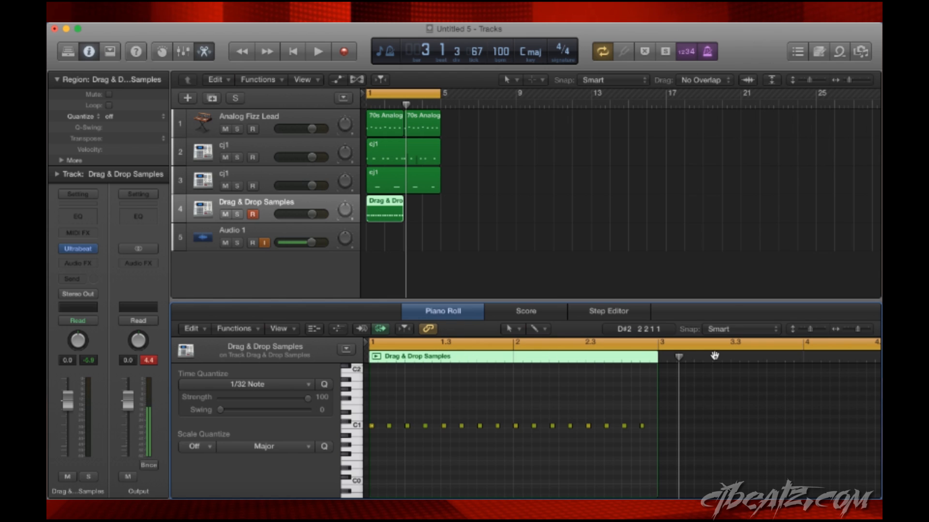
# - Return the playhead to bar 1, shorten the cycle range to two bars, and play the loop with the quantized hi-hats
pyautogui.click(677, 356)
pyautogui.press('space')
pyautogui.press('Return')
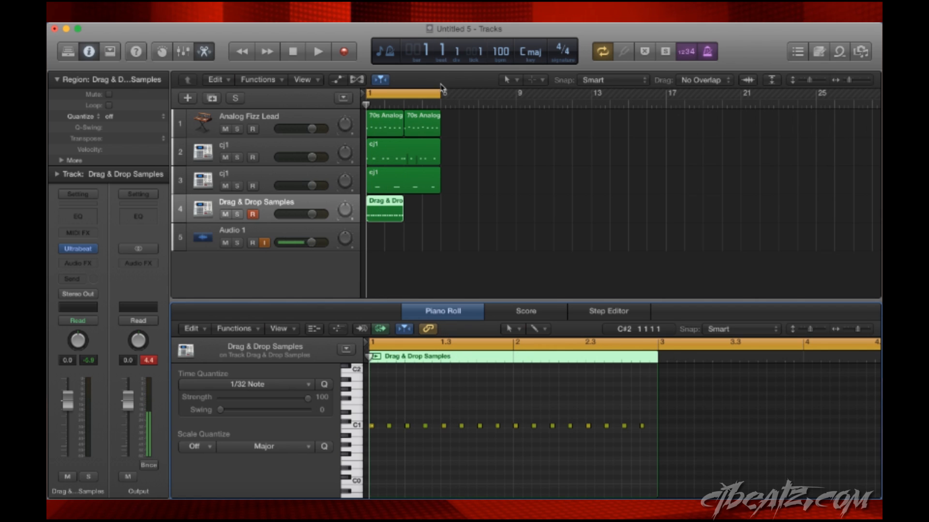
pyautogui.moveTo(437, 95); pyautogui.dragTo(405, 95)
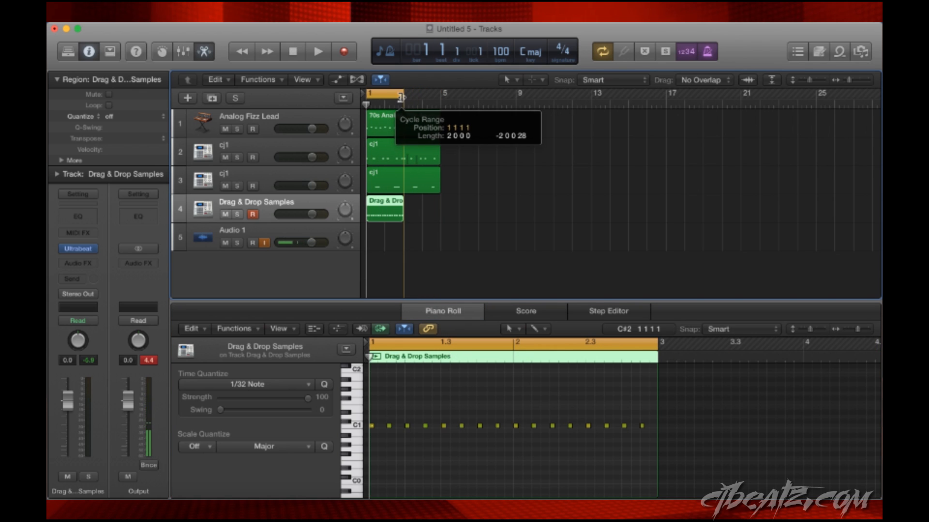
pyautogui.press('space')
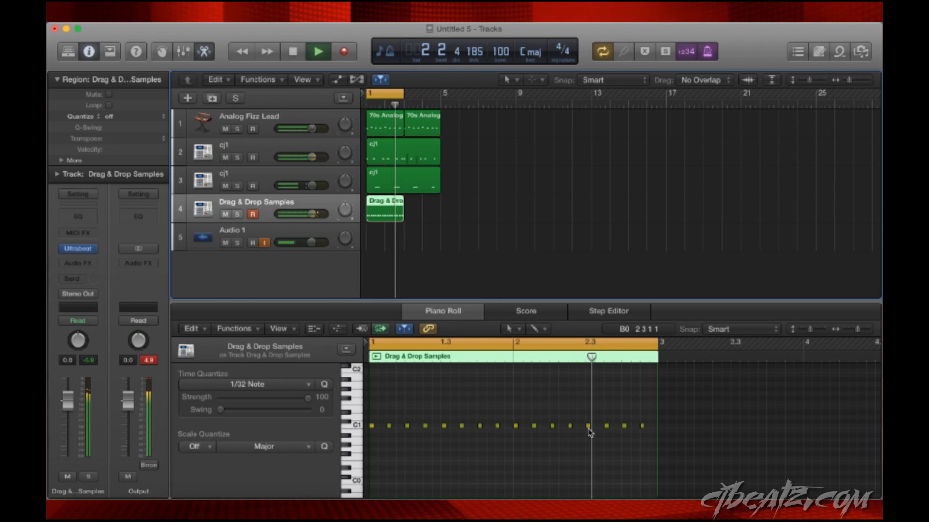
pyautogui.press('space')
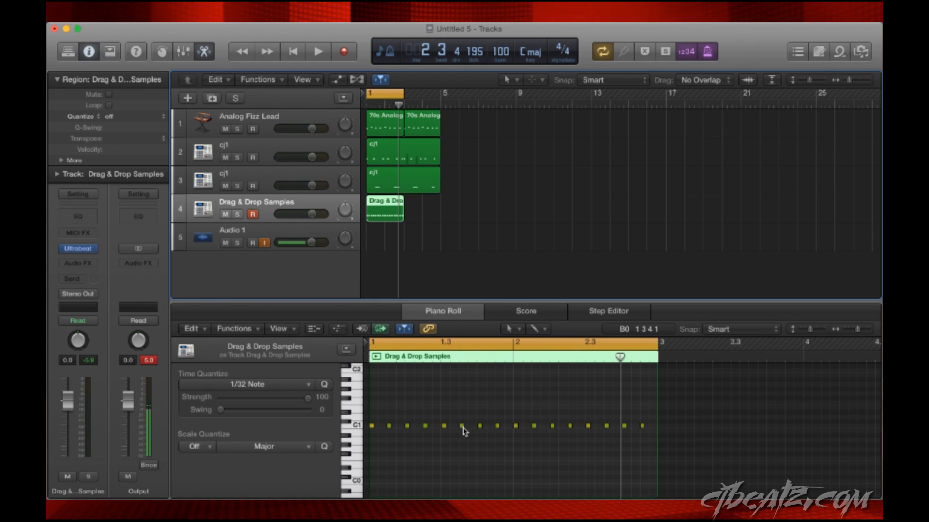
# - Place the playhead one 1/32 division after the start of the C1 note at 1 2 3 and shorten that note to end there
pyautogui.click(421, 430)
pyautogui.press('super+Right')
pyautogui.press('super+Left')
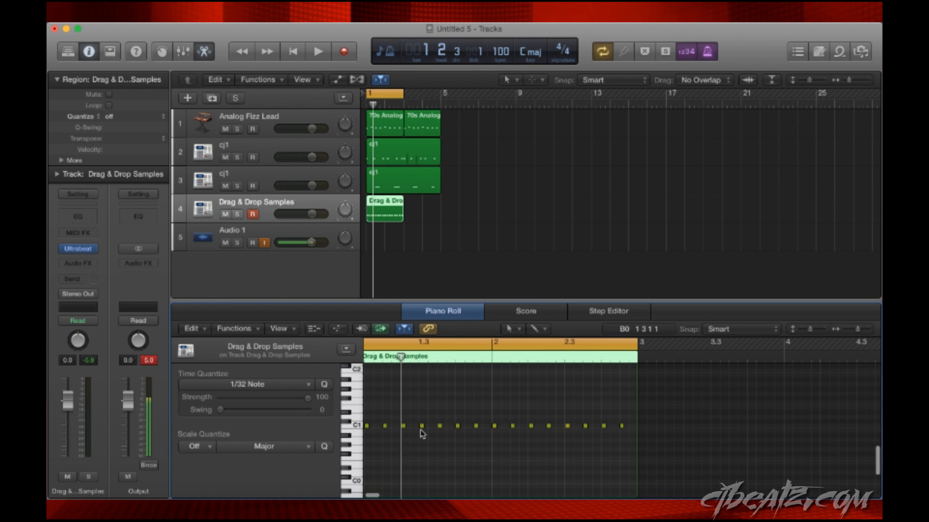
pyautogui.press('super+Right')
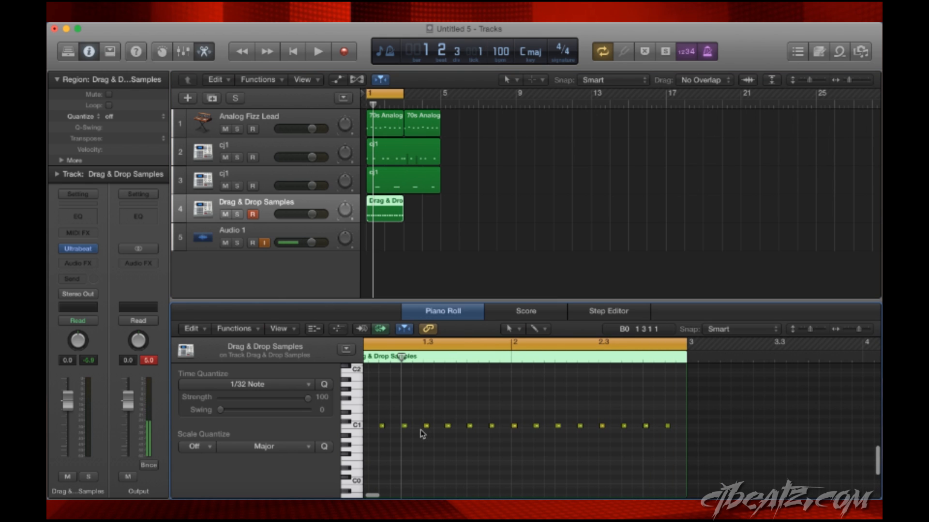
pyautogui.press('super+Right')
pyautogui.press('super+Right')
pyautogui.press('super+Right')
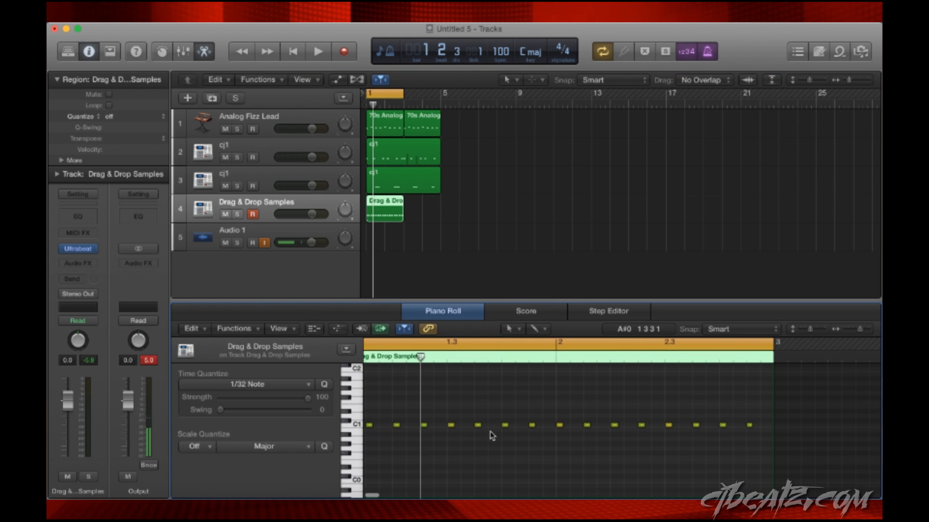
pyautogui.press('super+Right')
pyautogui.press('super+Right')
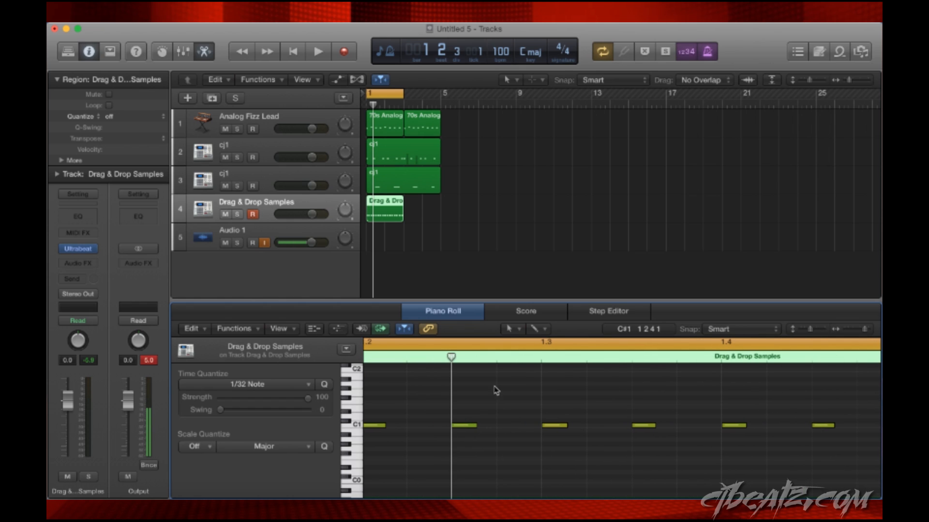
pyautogui.moveTo(451, 358); pyautogui.dragTo(475, 359)
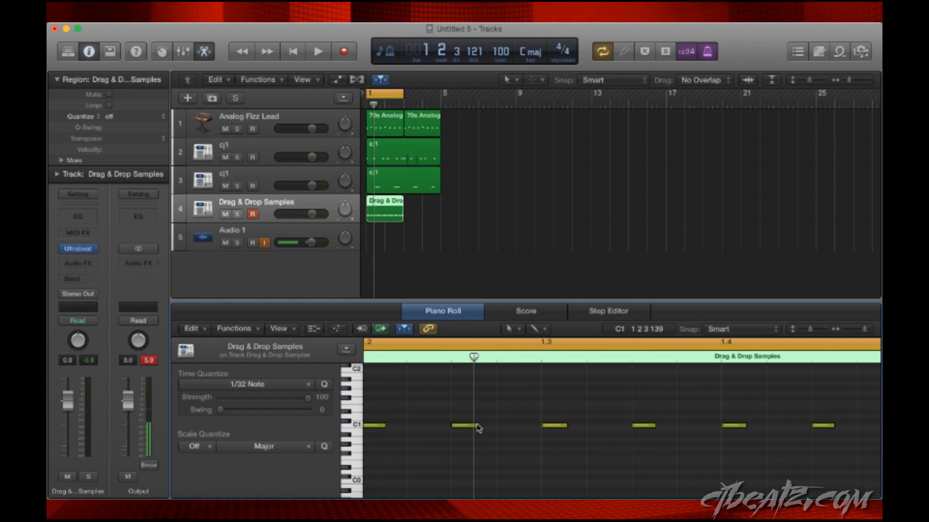
pyautogui.moveTo(474, 425)
pyautogui.mouseDown()
pyautogui.moveTo(493, 425)
pyautogui.moveTo(470, 425)
pyautogui.mouseUp()
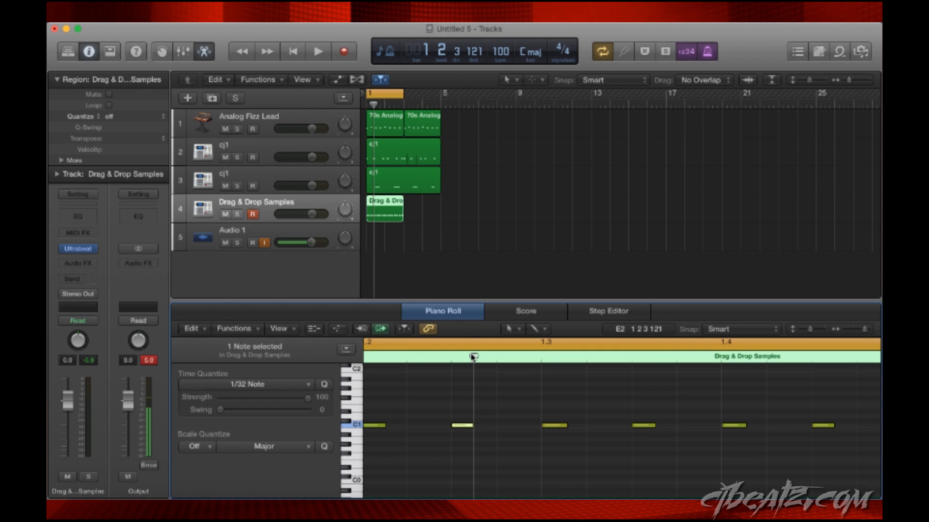
# - Paste three copies of the shortened hi-hat note back to back from the playhead, filling the gap up to beat 1.3
pyautogui.press('super+v')
pyautogui.press('super+v')
pyautogui.press('super+v')
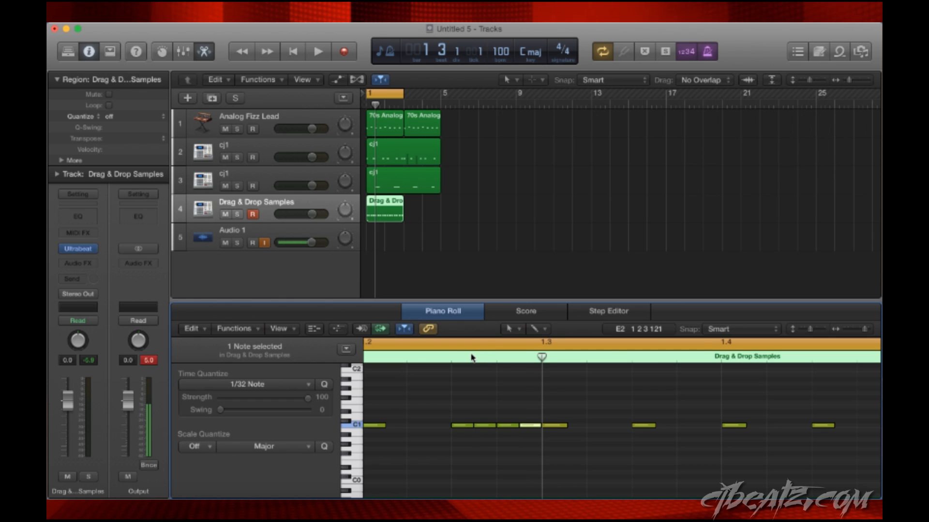
# - Play the loop, return the playhead to bar 1, and play it again to hear the 1/32-note hi-hat roll
pyautogui.scroll(-5, 498, 433)
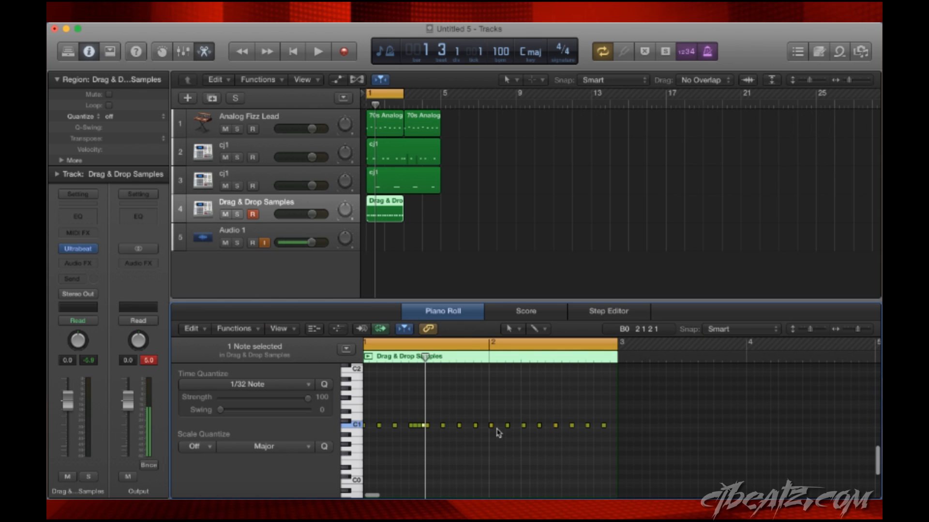
pyautogui.hscroll(-2, 498, 433)
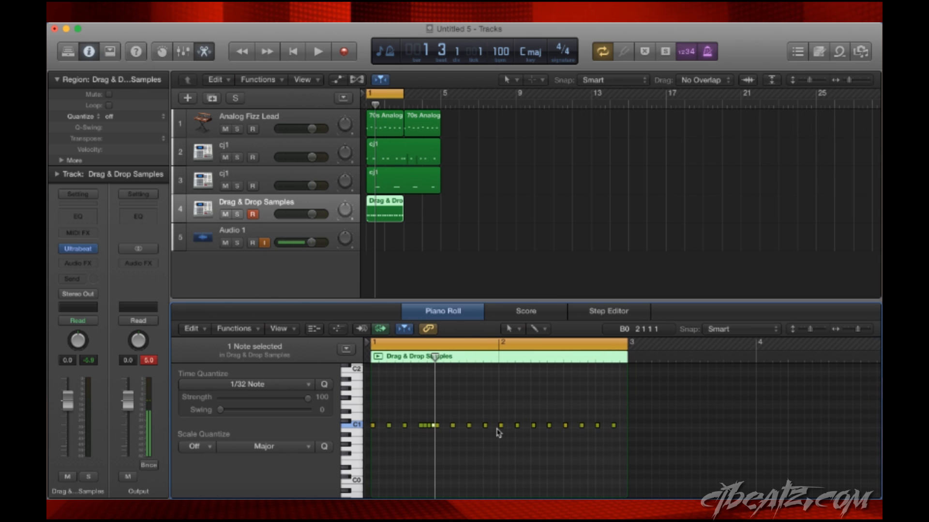
pyautogui.press('space')
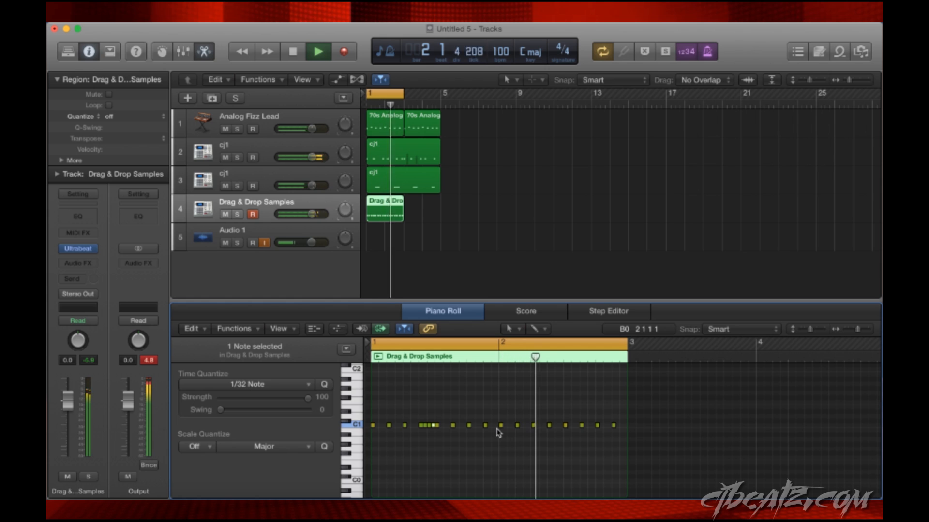
pyautogui.press('space')
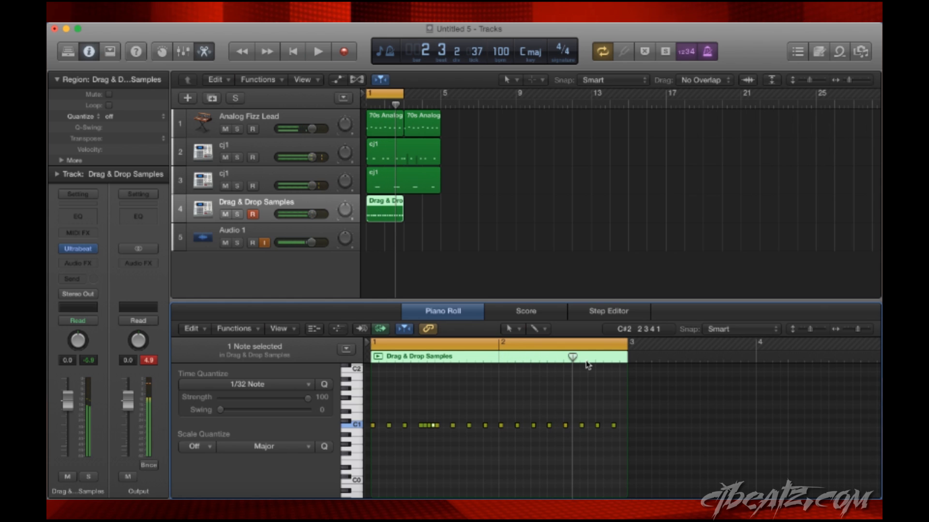
pyautogui.moveTo(573, 359); pyautogui.dragTo(537, 358)
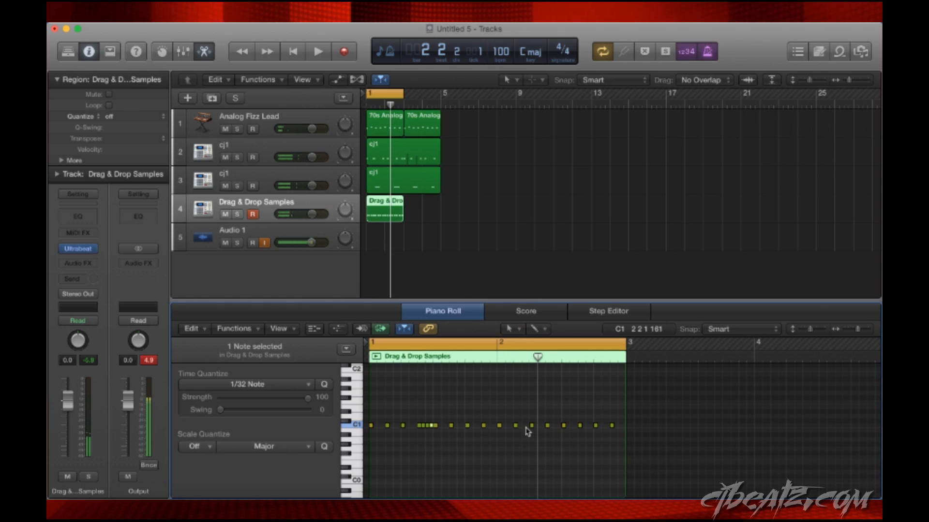
pyautogui.moveTo(539, 359); pyautogui.dragTo(370, 368)
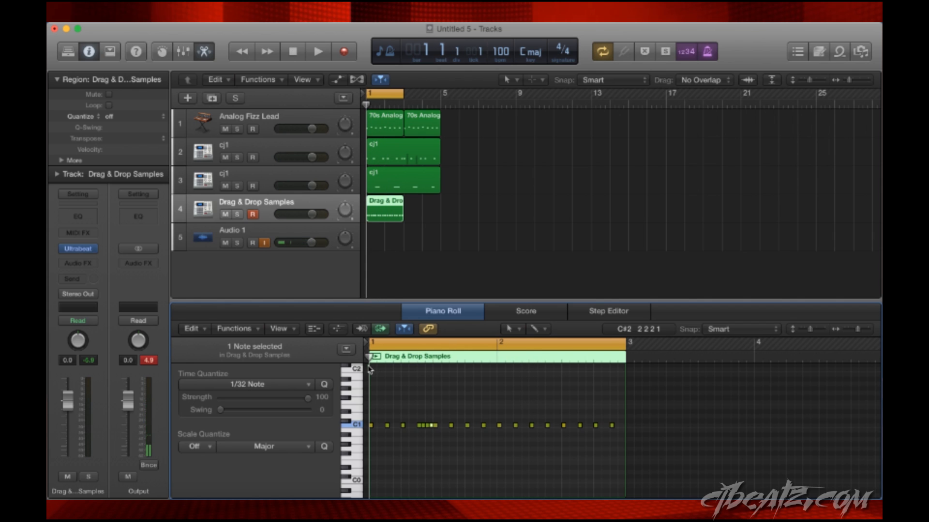
pyautogui.press('space')
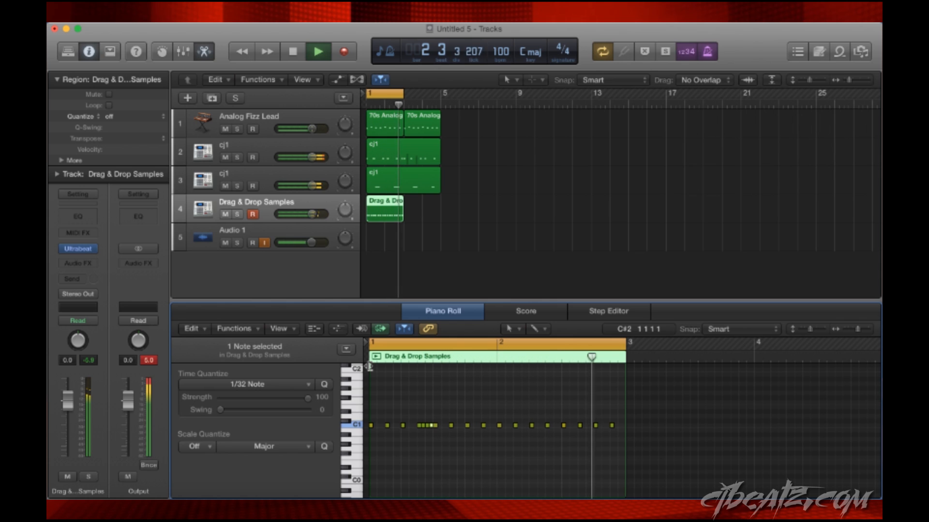
pyautogui.press('space')
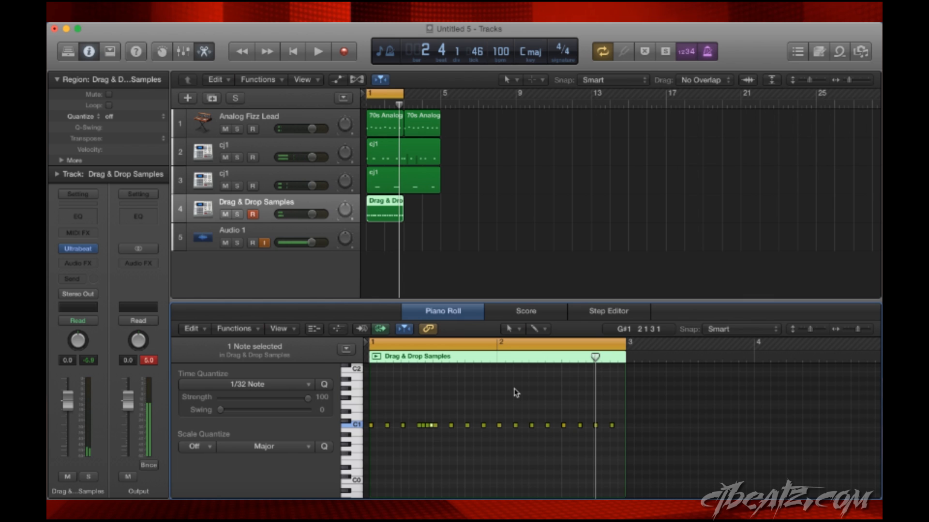
# - Place the playhead at beat 2.2 and, with no notes selected, set Time Quantize to 1/8 Triplet (1/12)
pyautogui.scroll(5, 516, 392)
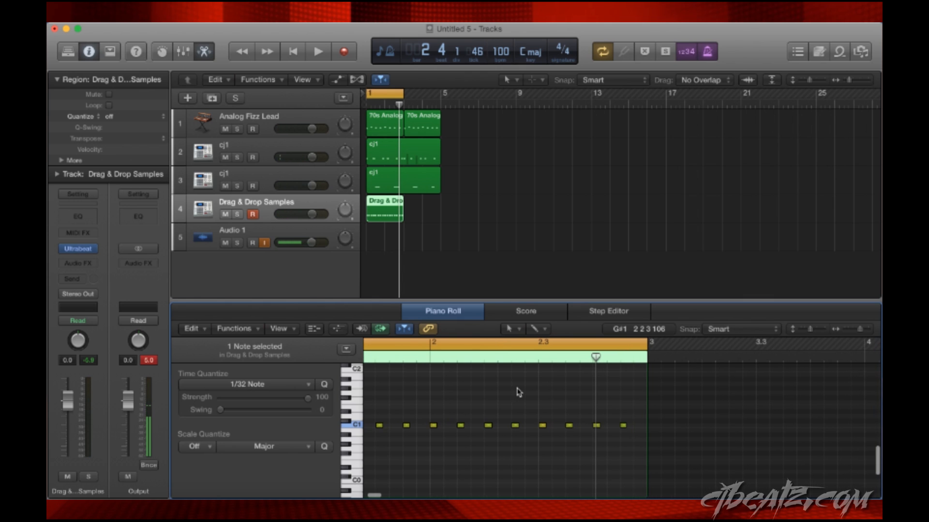
pyautogui.moveTo(680, 357); pyautogui.dragTo(565, 363)
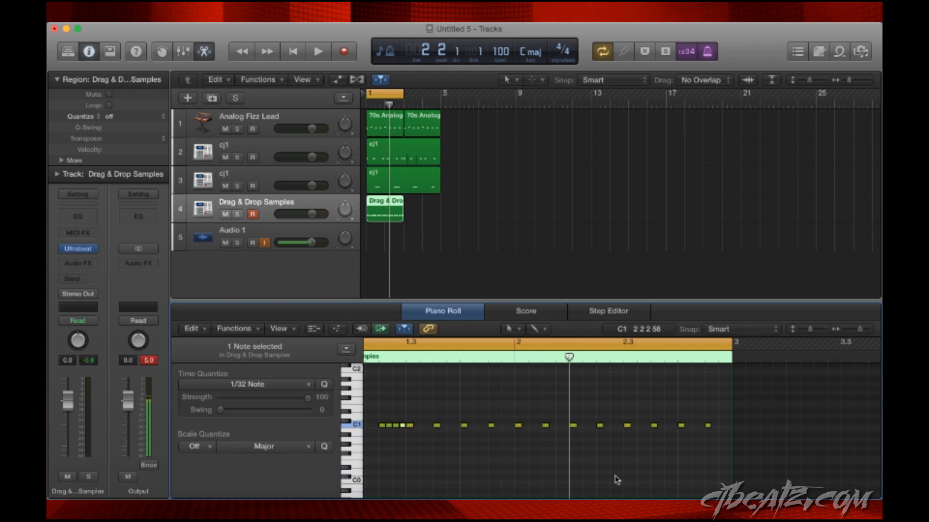
pyautogui.click(468, 448)
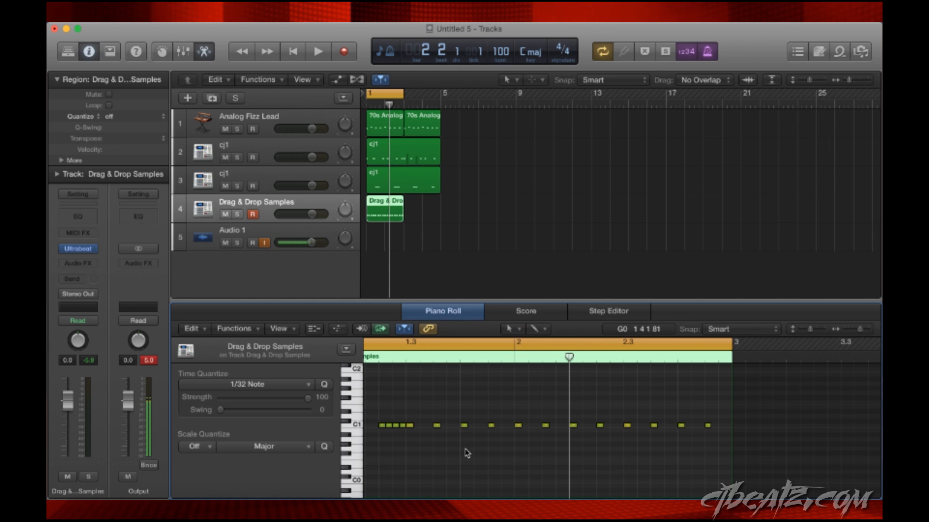
pyautogui.click(276, 387)
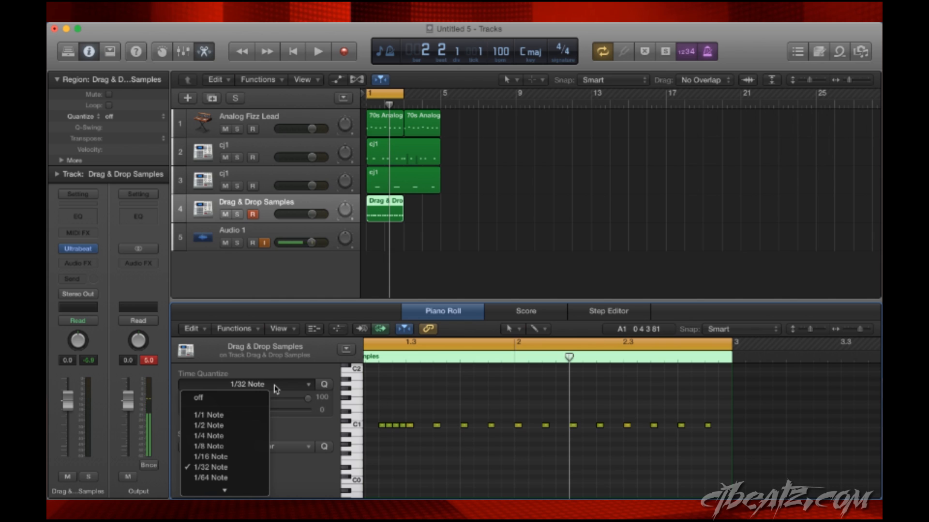
pyautogui.moveTo(232, 492)
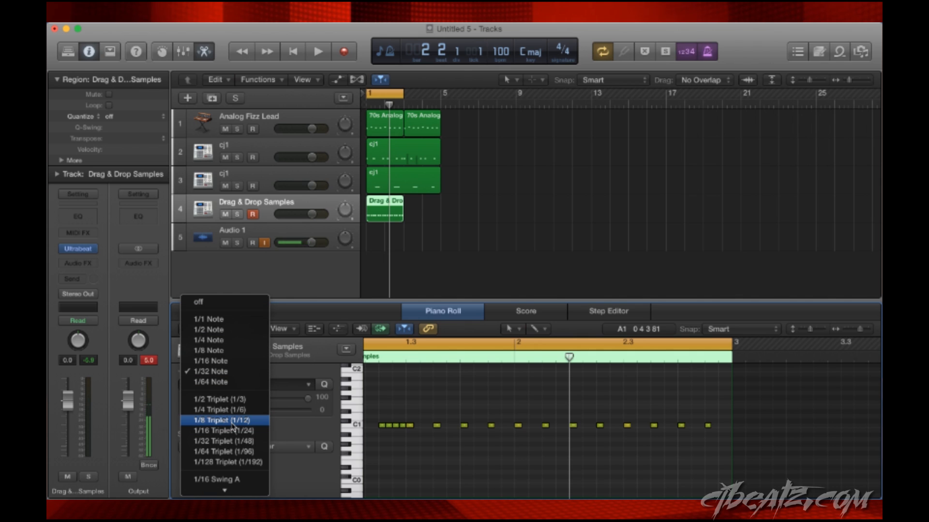
pyautogui.click(232, 421)
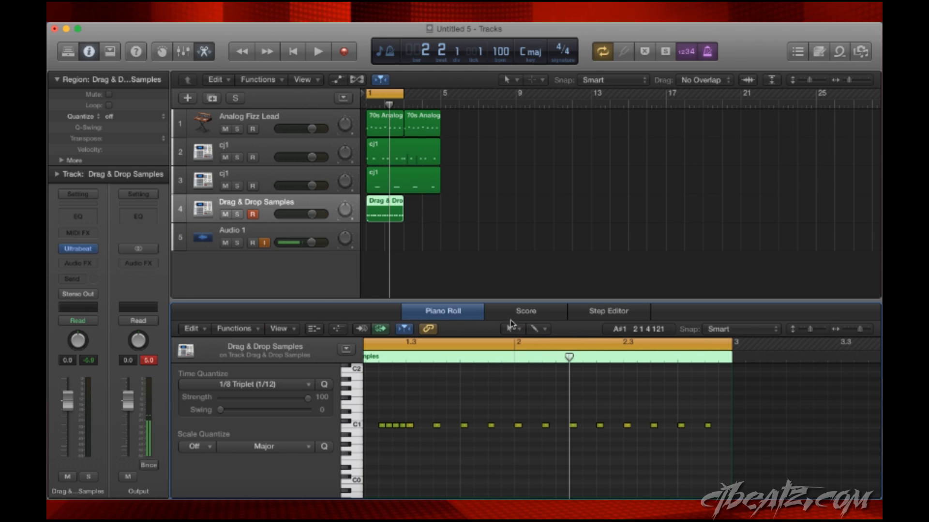
# - Add a C1 hi-hat note at 2 2 4 with the Pencil tool, just before beat 2.3
pyautogui.click(537, 329)
pyautogui.click(548, 360)
pyautogui.click(611, 426)
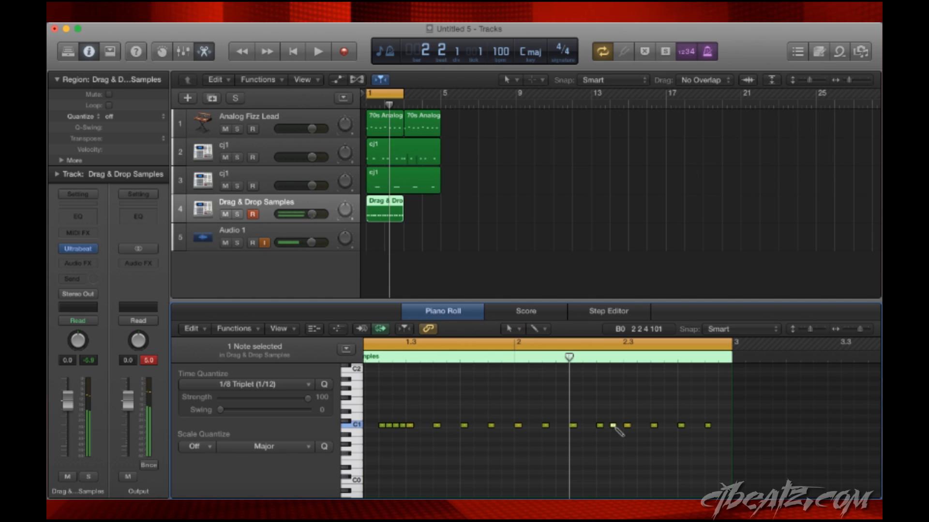
pyautogui.moveTo(618, 441); pyautogui.dragTo(591, 421)
pyautogui.press('q')
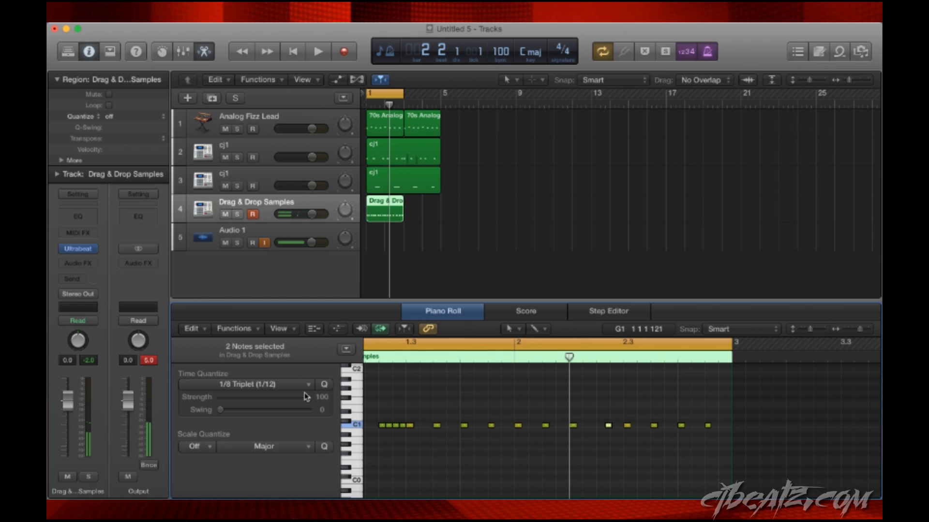
pyautogui.press('super+z')
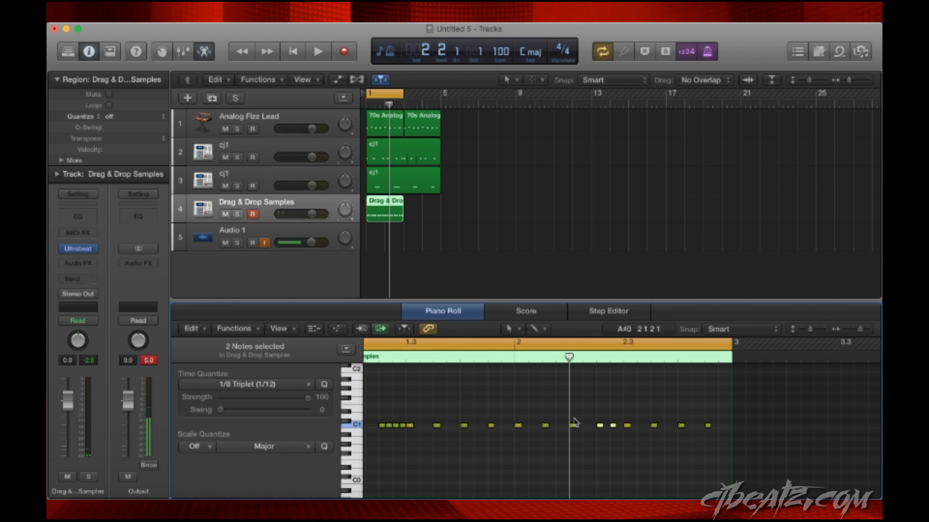
# - Add a C1 hi-hat note at 2 2 2 and quantize the four notes from beat 2.2 to 2.3 to 1/8 triplets
pyautogui.keyDown('super'); pyautogui.click(586, 426); pyautogui.keyUp('super')
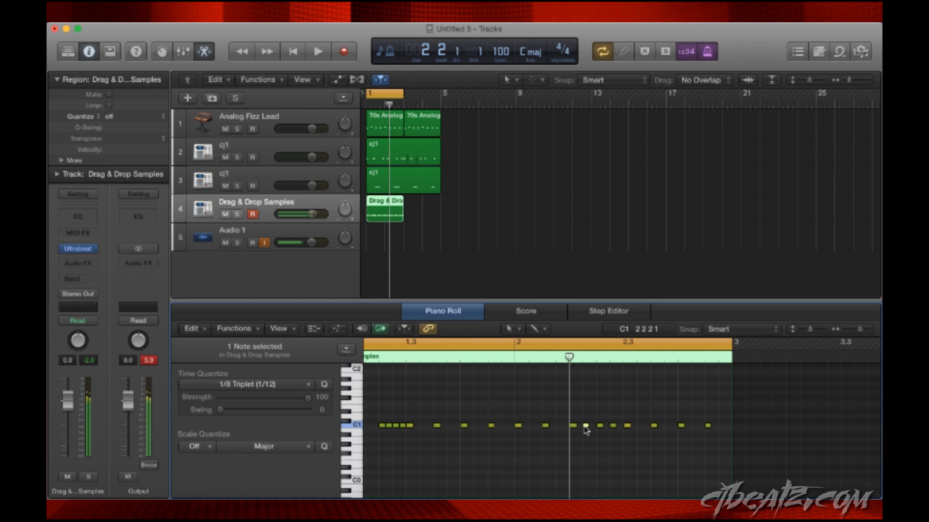
pyautogui.moveTo(624, 440); pyautogui.dragTo(566, 416)
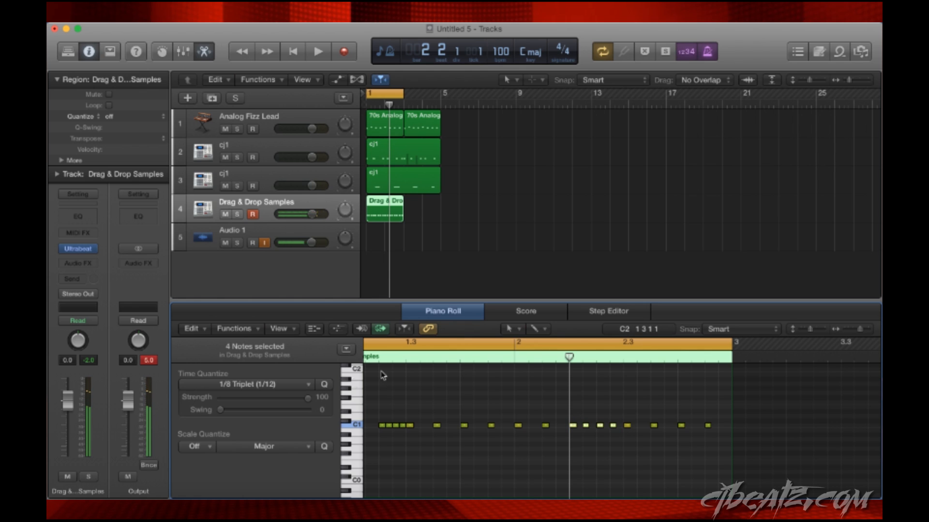
pyautogui.press('q')
# - Play the loop to hear the triplet hi-hat roll in bar 2
pyautogui.hscroll(-1, 576, 436)
pyautogui.hscroll(1, 576, 436)
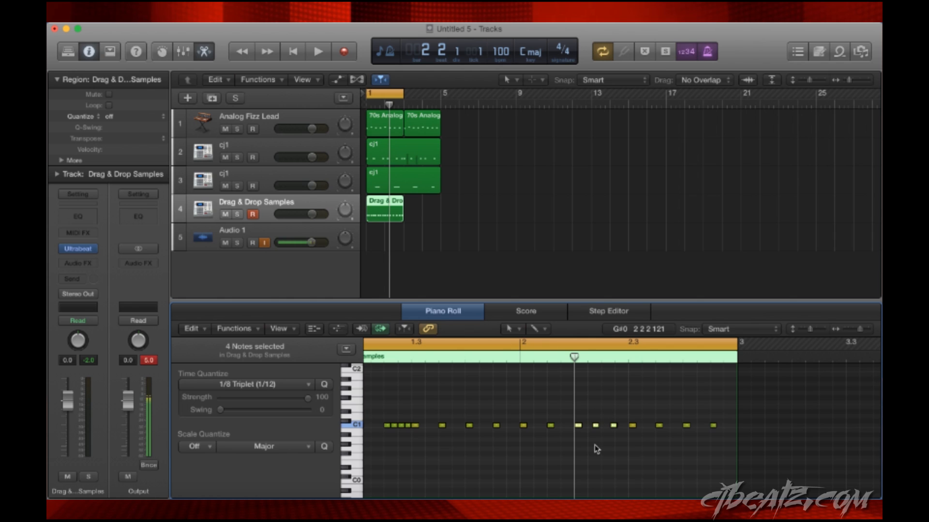
pyautogui.press('space')
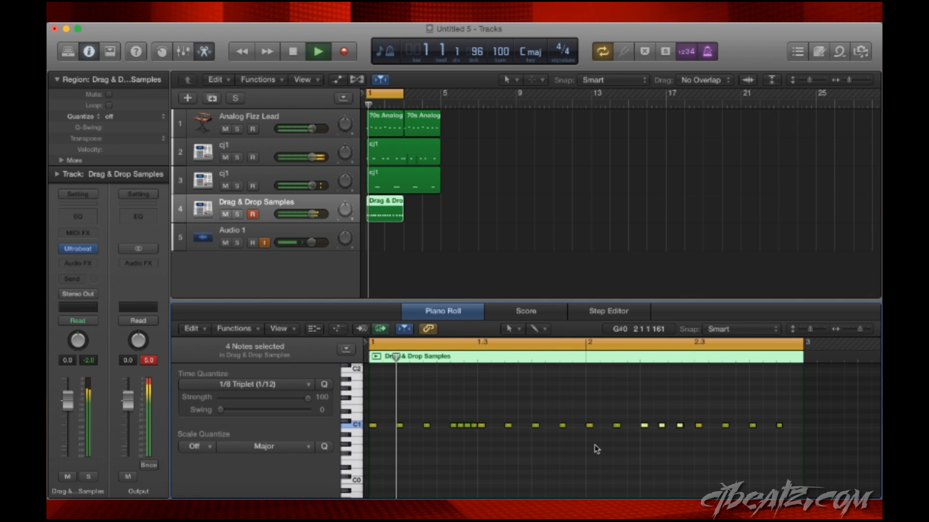
pyautogui.press('space')
# - Move the playhead to bar 3 and paste a copy of the two-bar hi-hat region there
pyautogui.scroll(1, 516, 458)
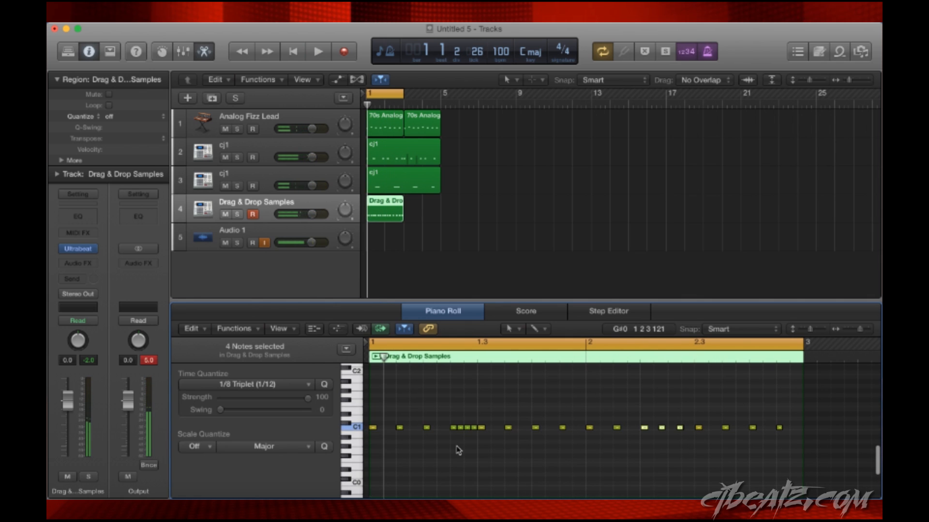
pyautogui.click(369, 105)
pyautogui.moveTo(369, 105); pyautogui.dragTo(403, 104)
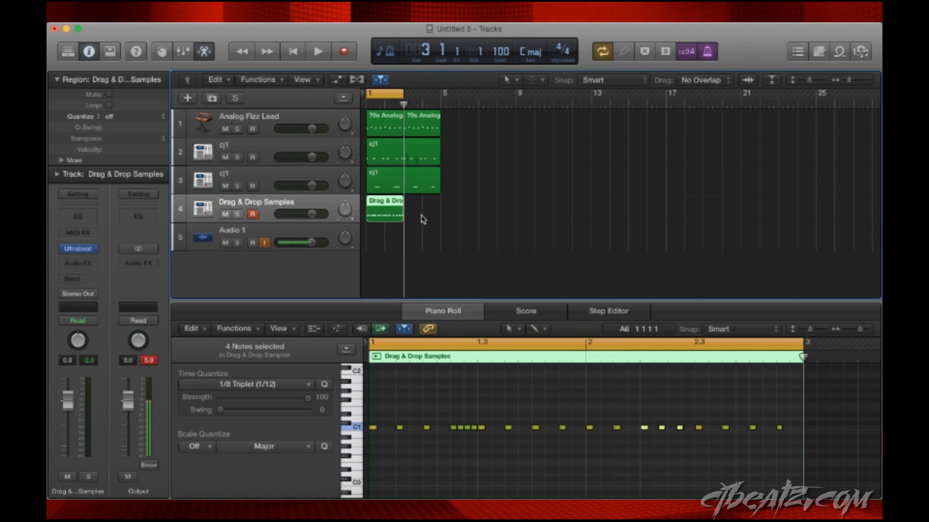
pyautogui.press('super+v')
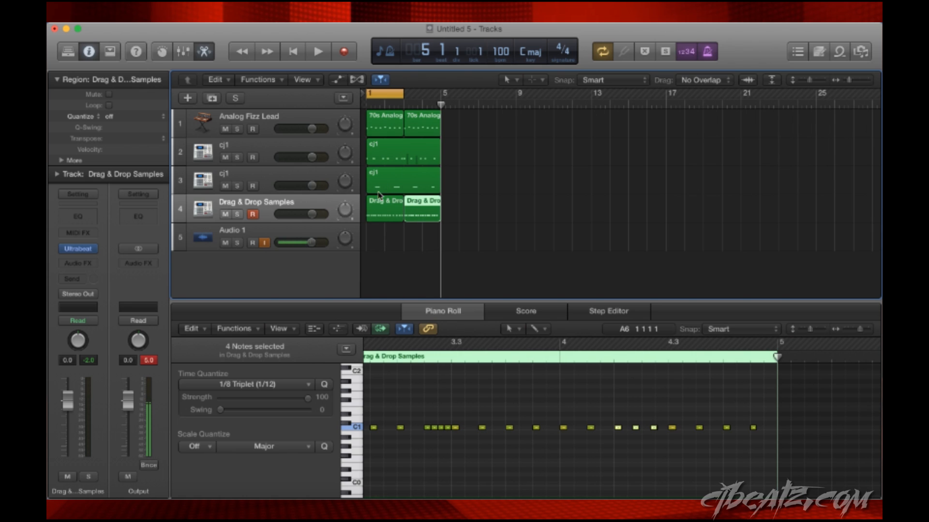
# - Extend the cycle range to end at bar 5 and play the four-bar loop
pyautogui.moveTo(404, 93); pyautogui.dragTo(441, 93)
pyautogui.press('space')
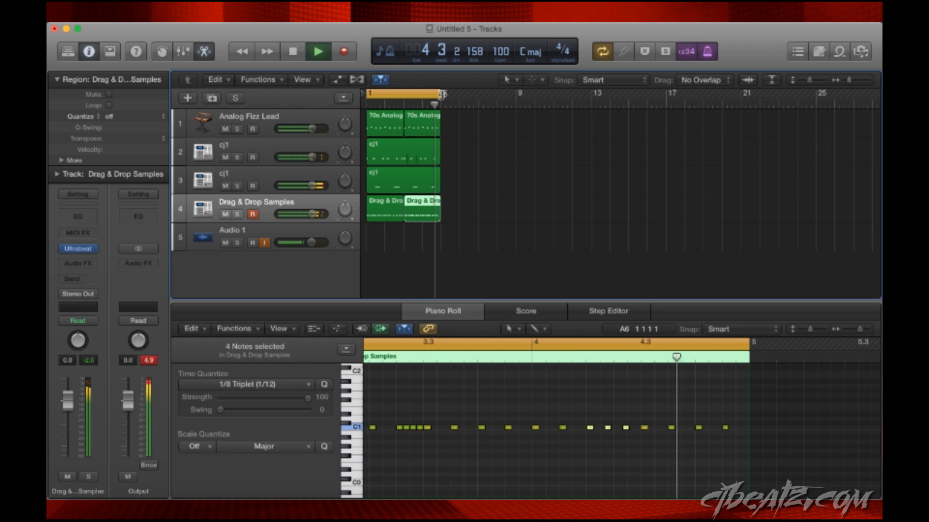
pyautogui.press('space')
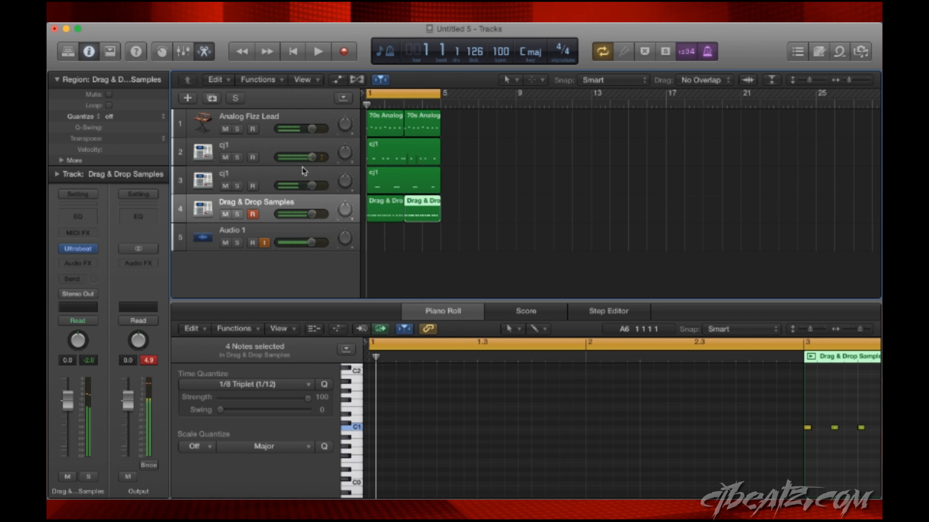
# - Return the playhead to bar 1, duplicate the Drag & Drop Samples track, and select the new empty track
pyautogui.click(267, 213)
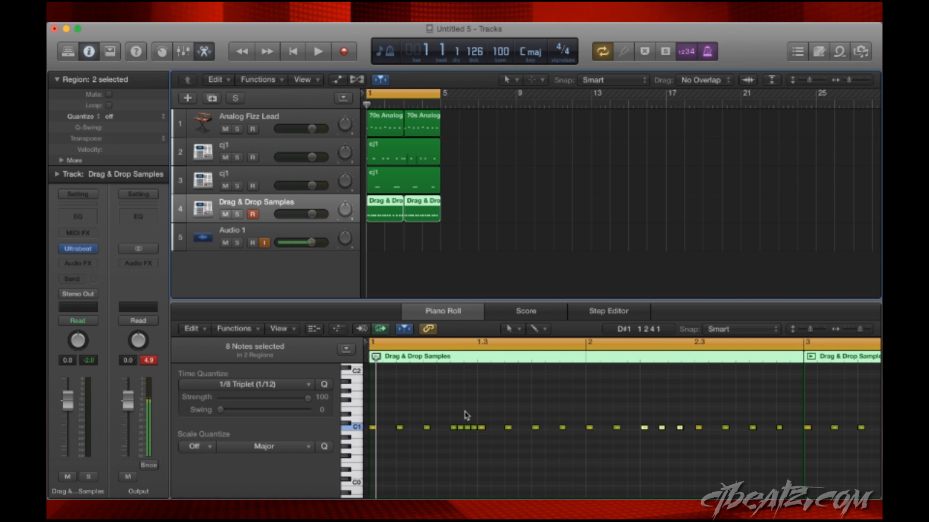
pyautogui.press('Return')
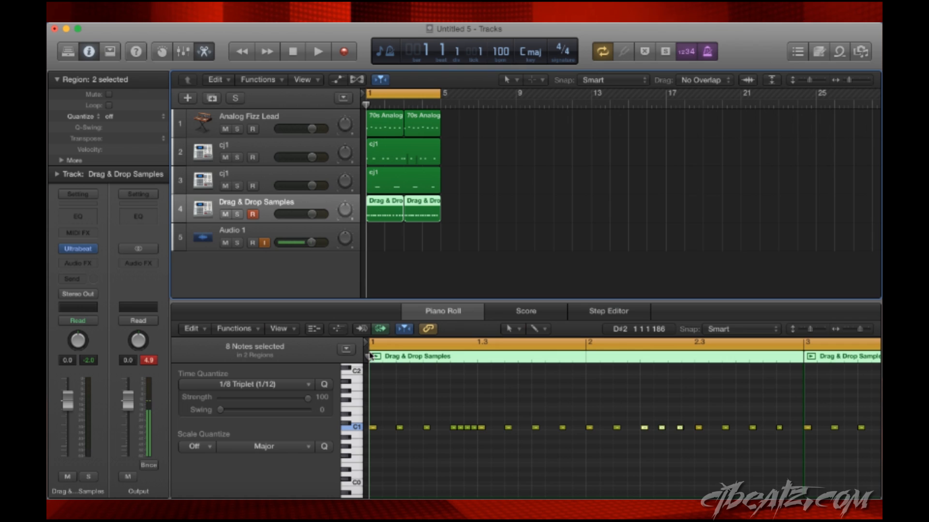
pyautogui.press('super+d')
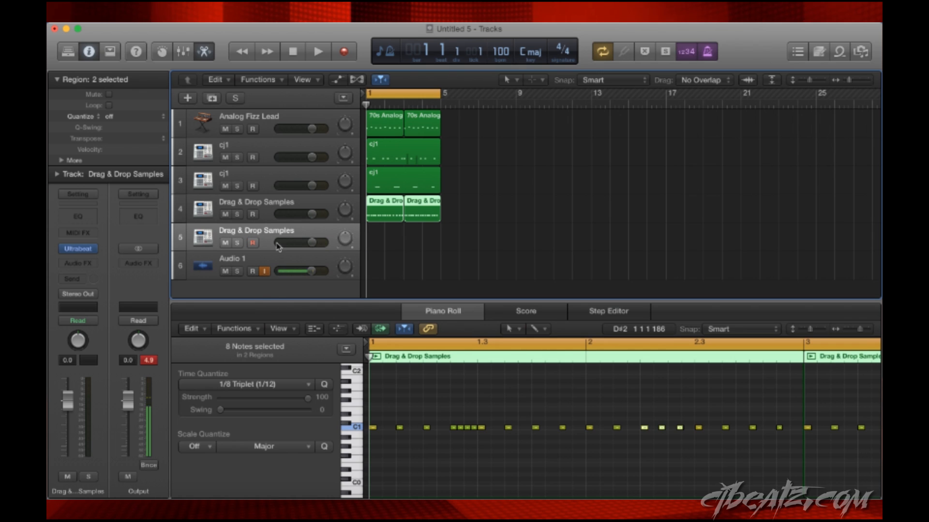
pyautogui.click(266, 208)
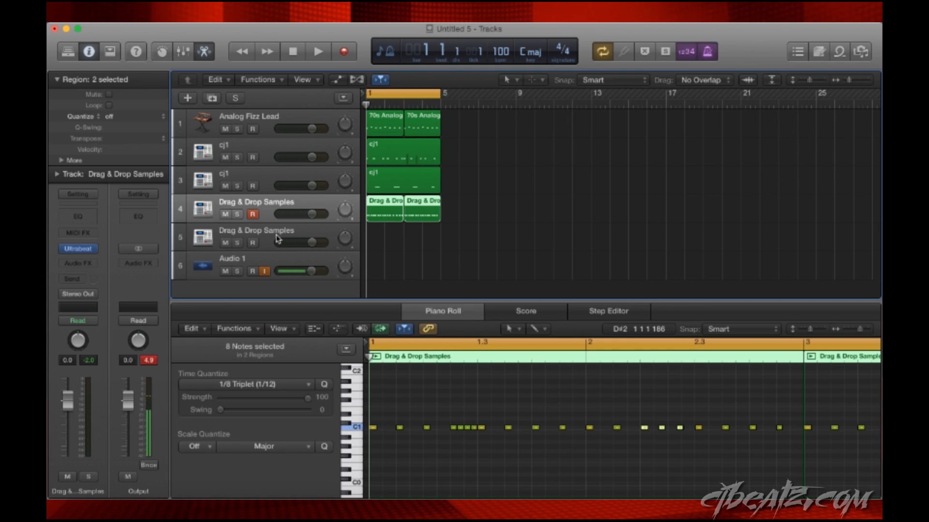
pyautogui.click(278, 238)
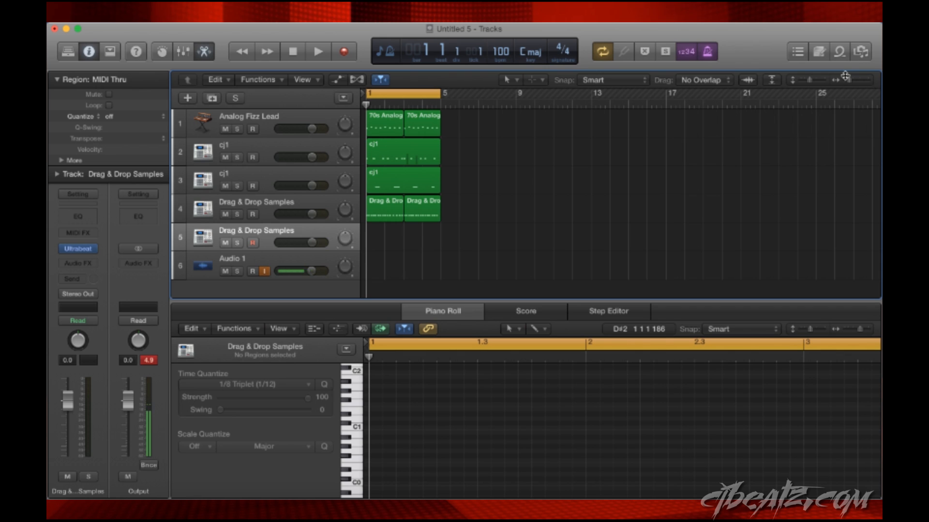
# - Open the file browser at the DRUMKITS folder and search it for "open"
pyautogui.click(860, 51)
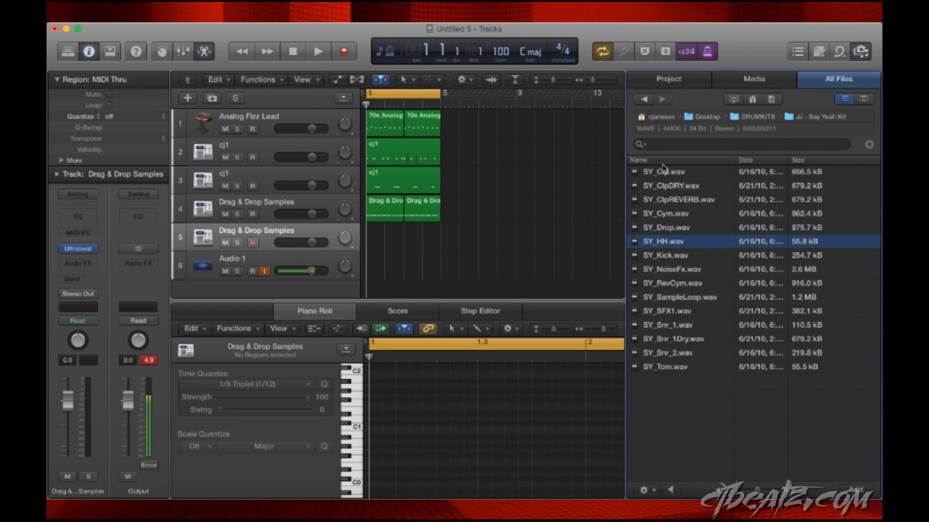
pyautogui.click(747, 120)
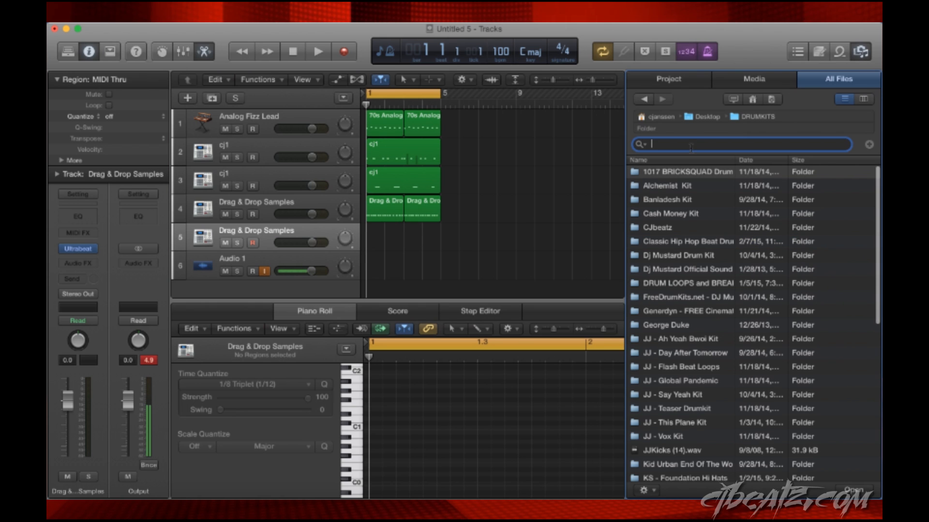
pyautogui.click(690, 146)
pyautogui.write('open')
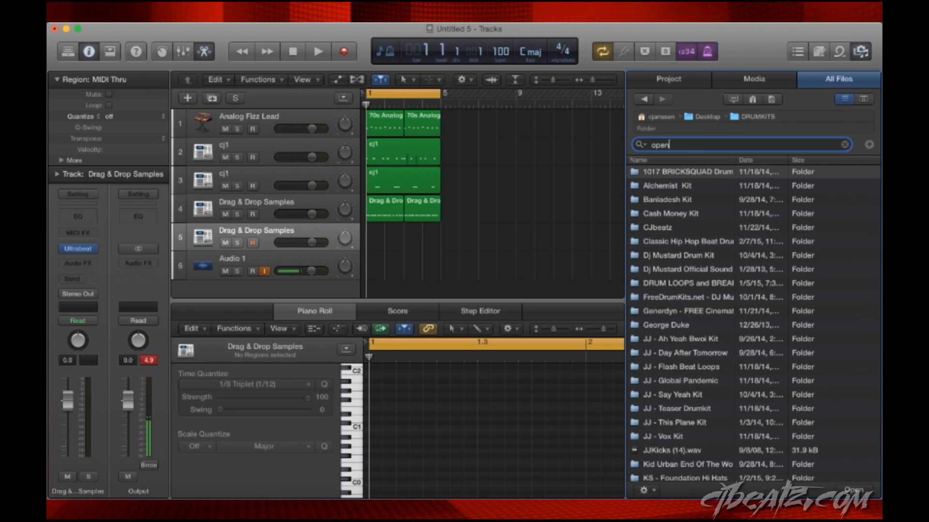
pyautogui.press('Return')
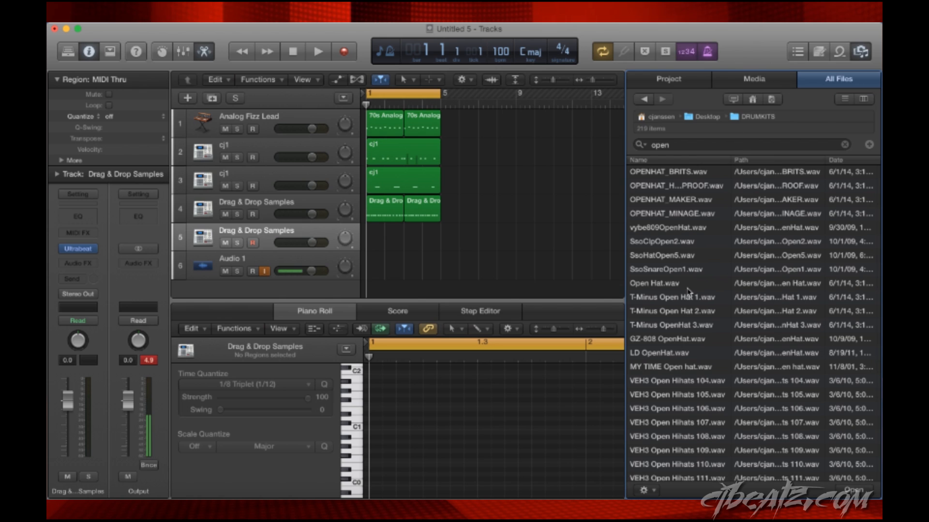
# - Audition the T-Minus Open Hat 1, T-Minus Open Hat 2 and T-Minus OpenHat 3 samples in the search results
pyautogui.scroll(-1, 690, 311)
pyautogui.click(662, 286)
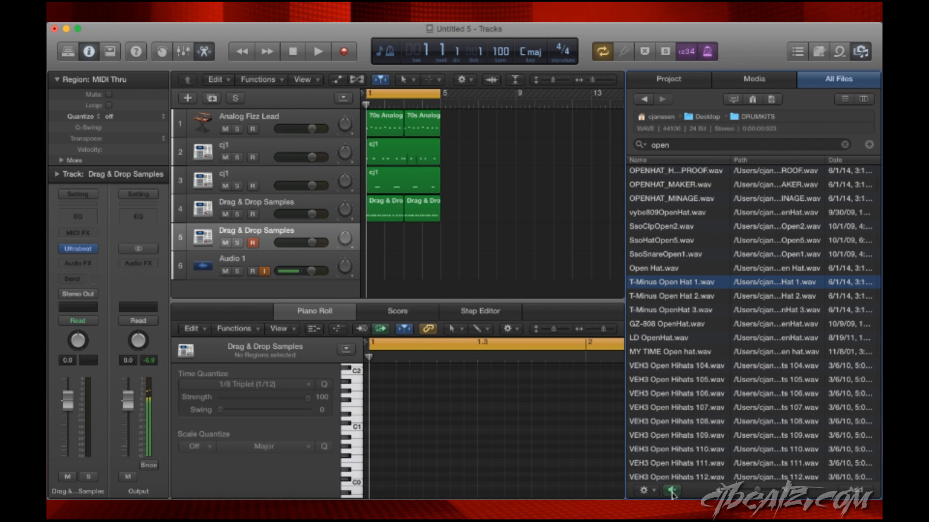
pyautogui.click(678, 295)
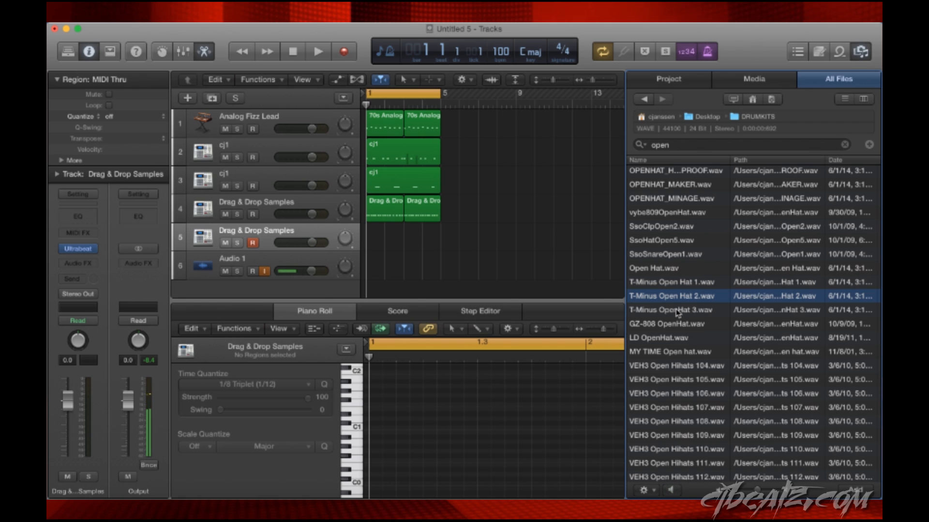
pyautogui.click(678, 312)
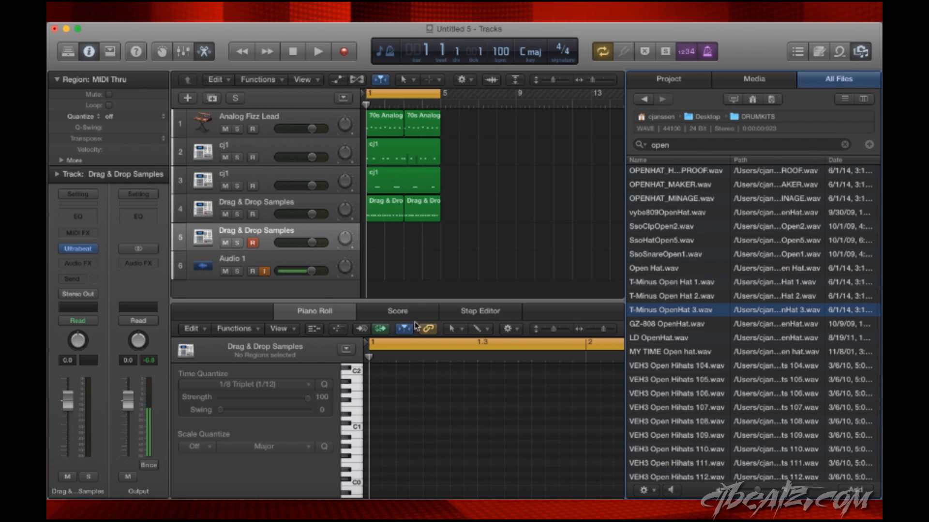
# - Open Ultrabeat on the new Drag & Drop Samples track and load T-Minus OpenHat 3.wav into the Sample 02 voice
pyautogui.click(79, 249)
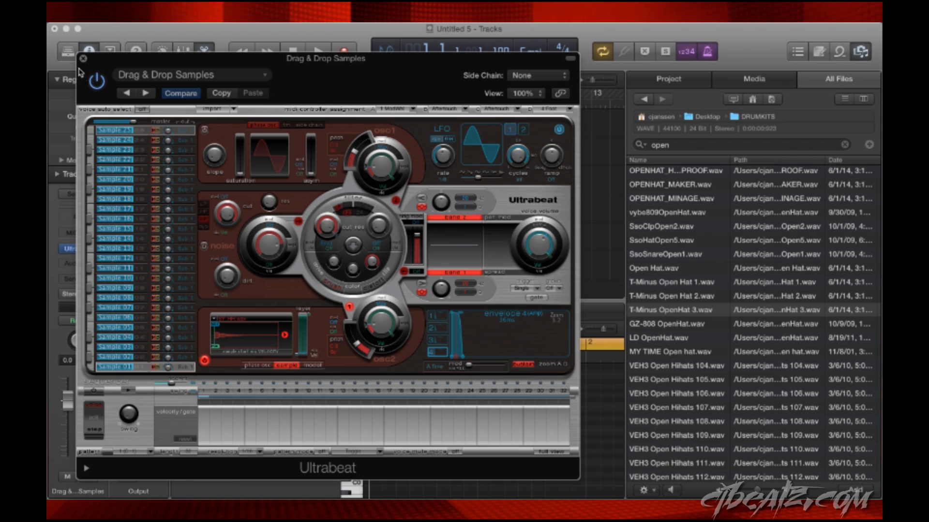
pyautogui.click(144, 359)
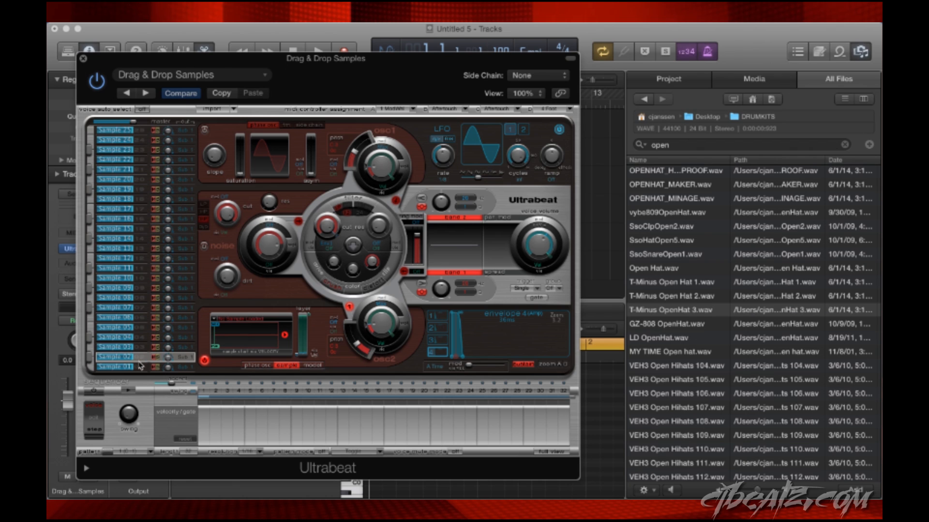
pyautogui.moveTo(649, 317); pyautogui.dragTo(237, 337)
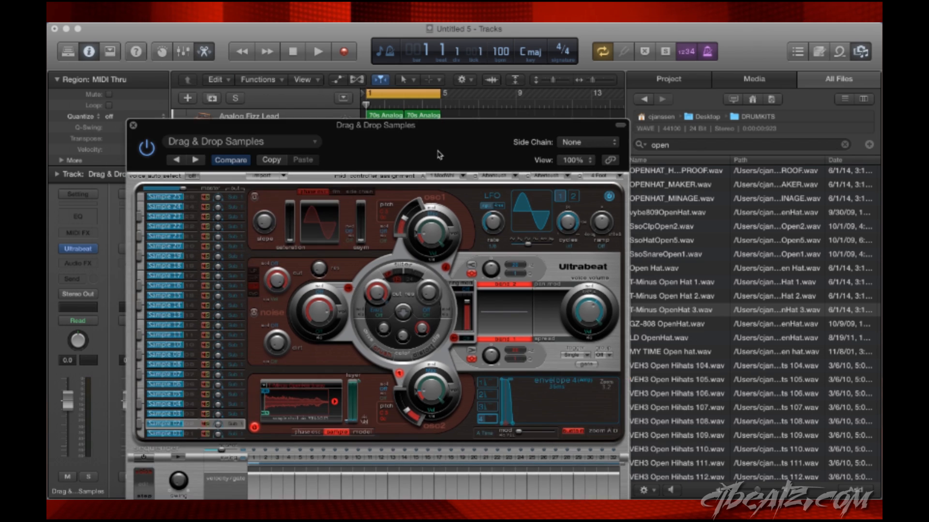
pyautogui.moveTo(388, 88); pyautogui.dragTo(483, 148)
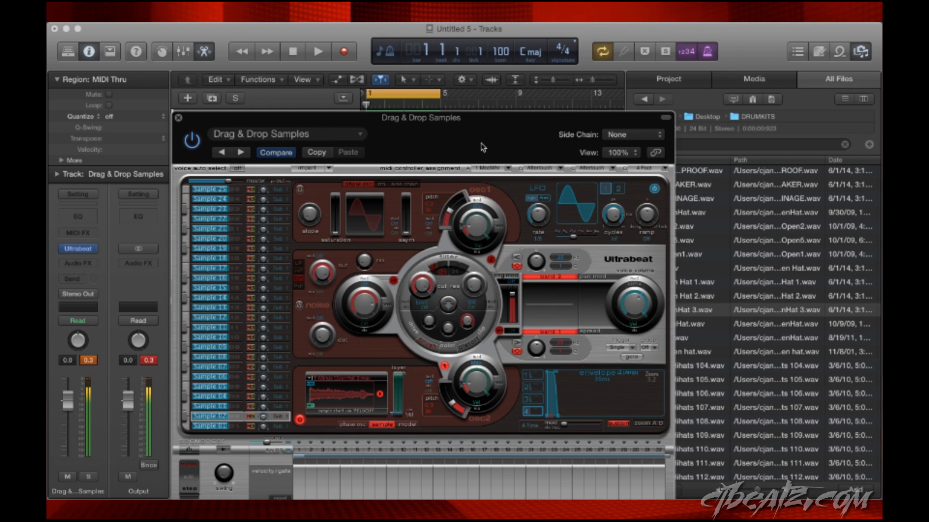
# - Lower the voice volume of Sample 02 in Ultrabeat and play the loop to try the open hat against it
pyautogui.moveTo(645, 306); pyautogui.dragTo(638, 329)
pyautogui.moveTo(432, 133); pyautogui.dragTo(442, 198)
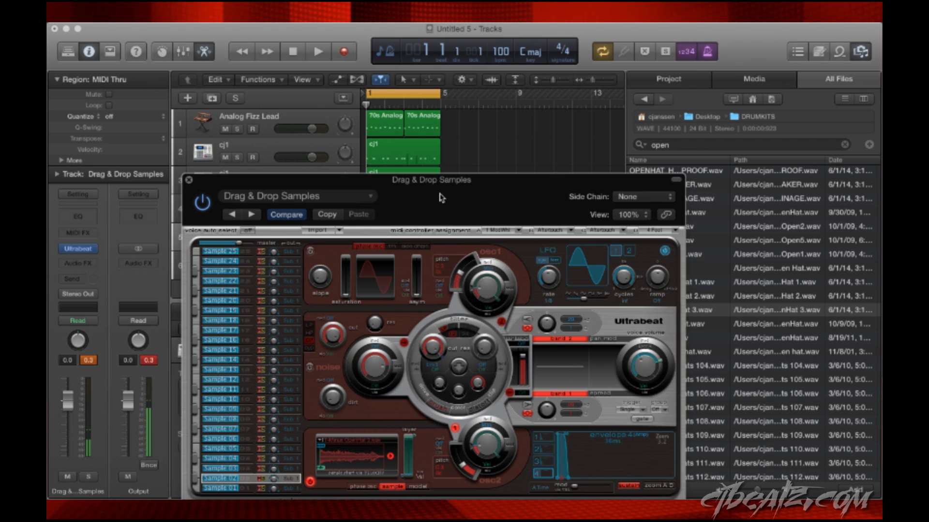
pyautogui.moveTo(441, 198); pyautogui.dragTo(454, 304)
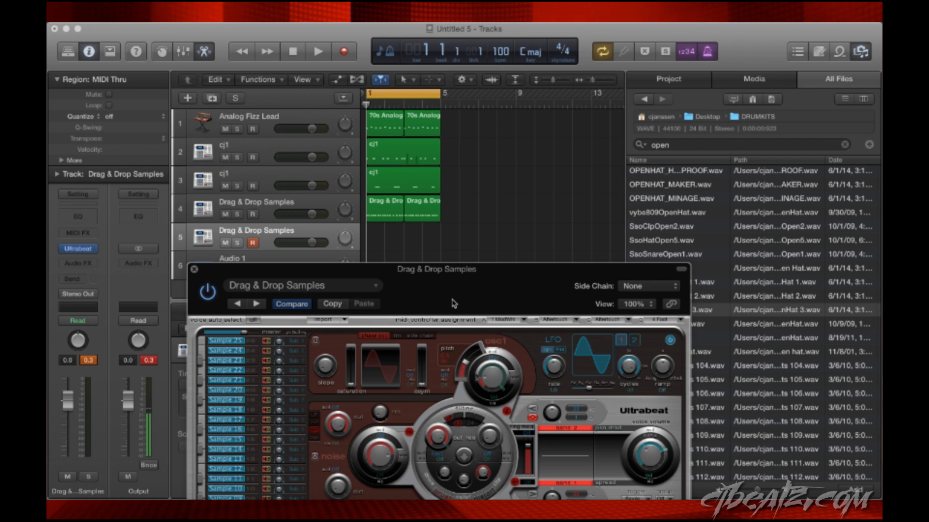
pyautogui.press('space')
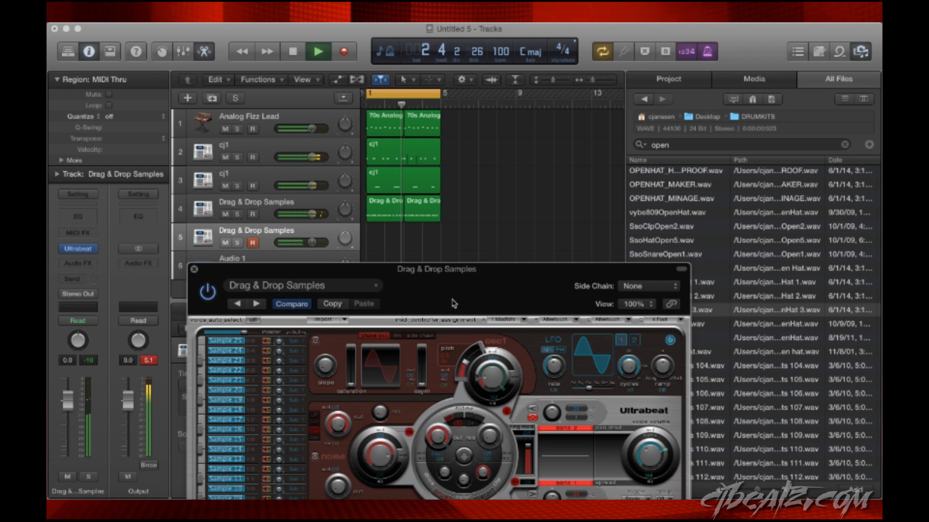
pyautogui.press('space')
# - Move the Ultrabeat window clear of the tracks and record a four-bar open-hat pattern on track 5
pyautogui.moveTo(444, 289); pyautogui.dragTo(389, 89)
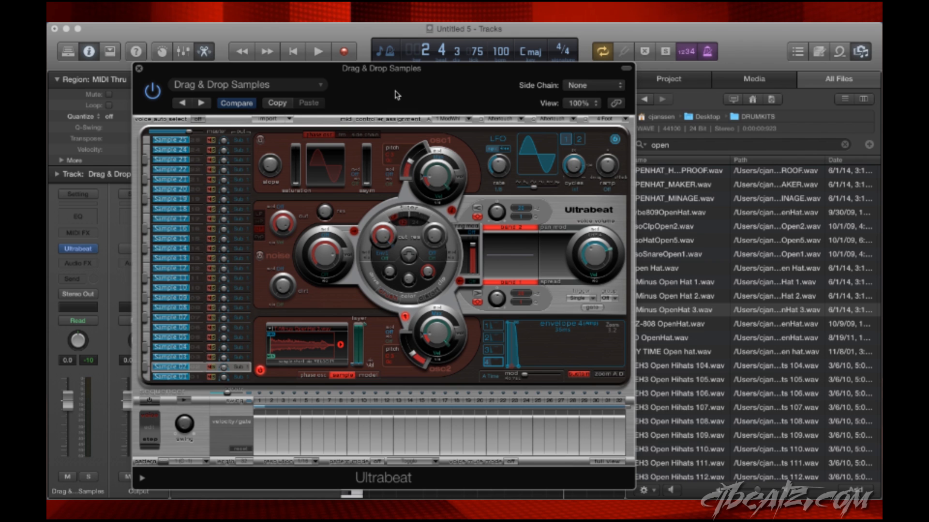
pyautogui.moveTo(396, 94); pyautogui.dragTo(445, 336)
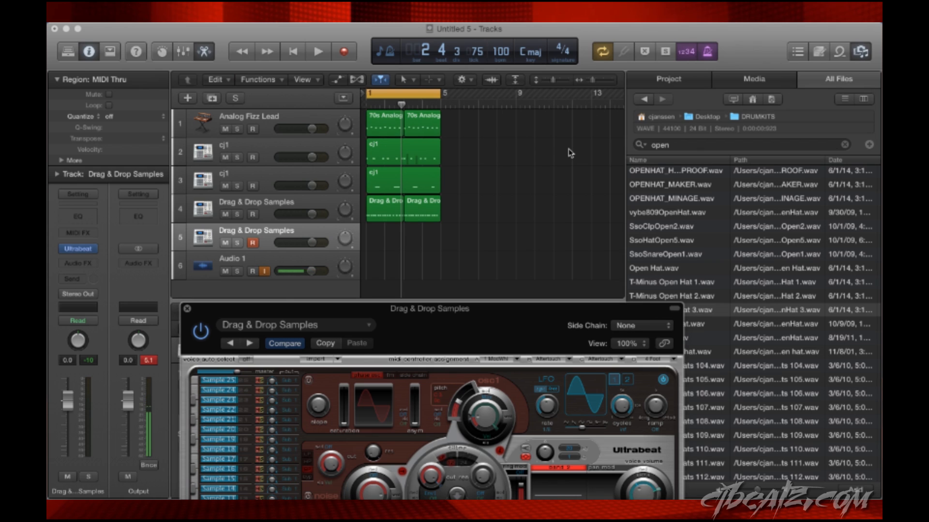
pyautogui.press('space')
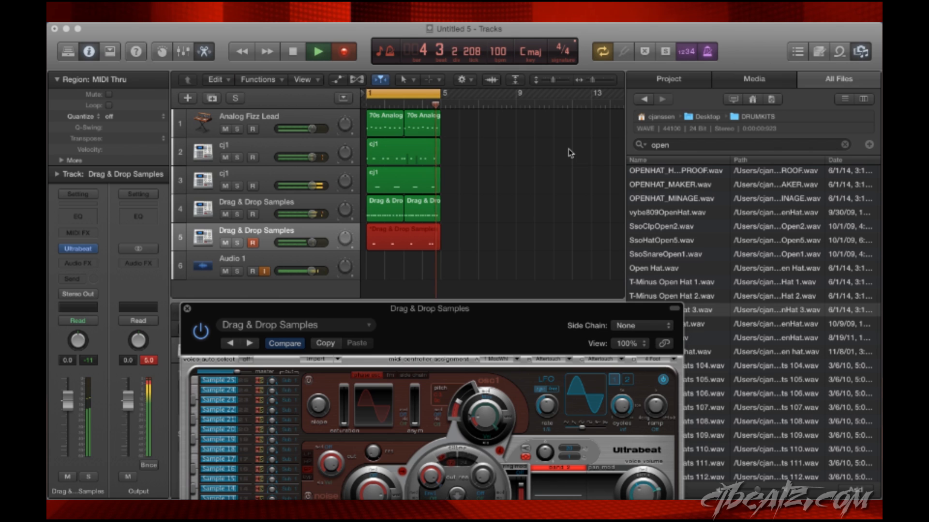
pyautogui.press('space')
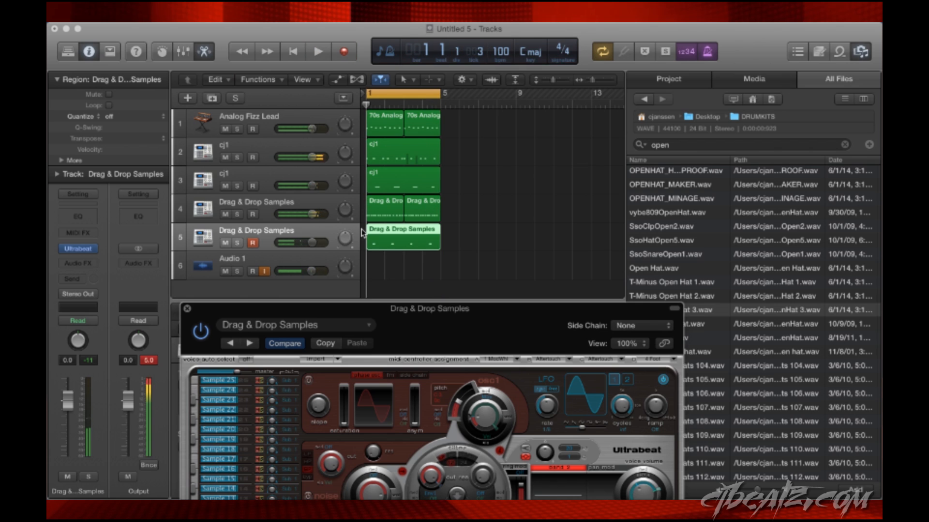
# - Close Ultrabeat and the file browser, and open the recorded open-hat region in the Piano Roll
pyautogui.click(187, 309)
pyautogui.click(861, 52)
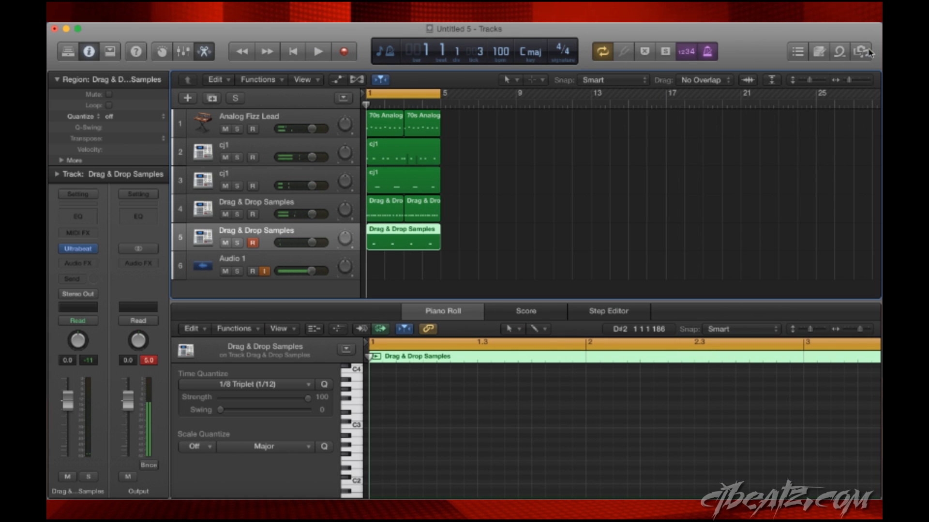
pyautogui.doubleClick(392, 243)
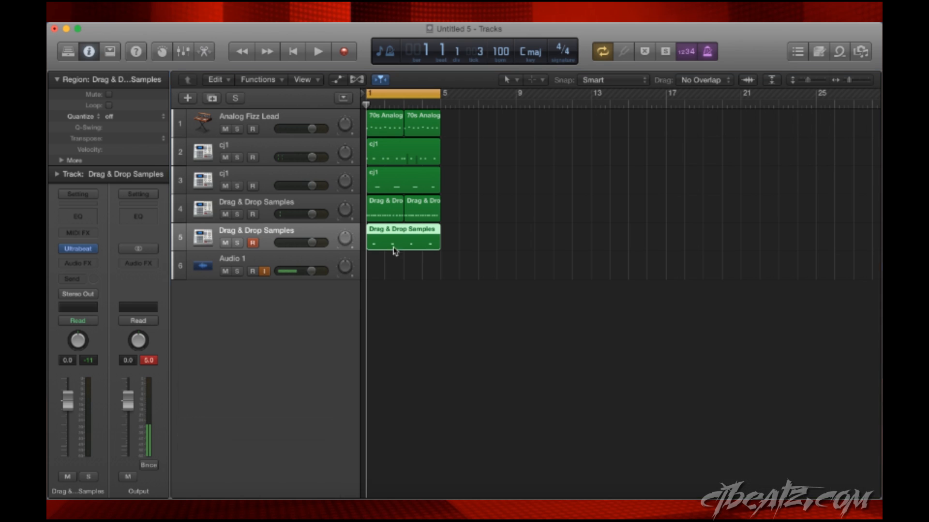
pyautogui.doubleClick(392, 241)
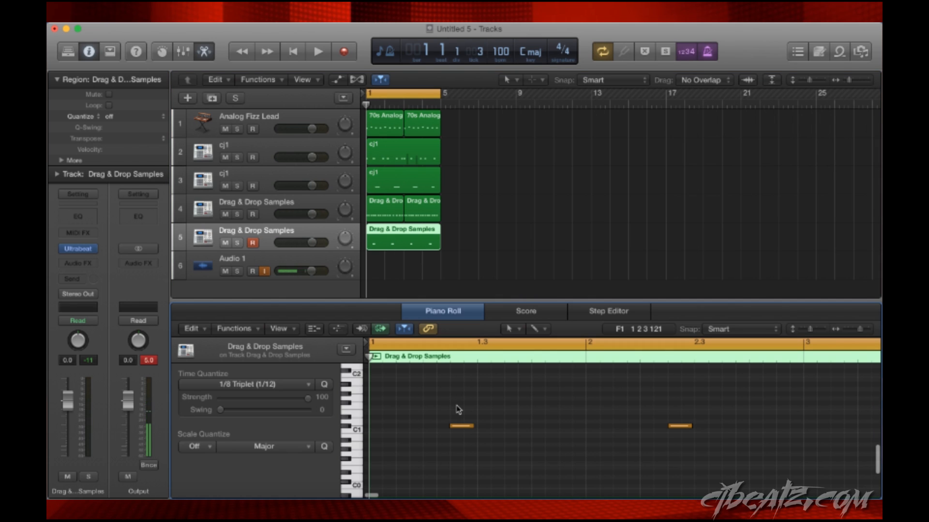
# - Select all notes in the open-hat region and quantize them to 1/8 Note
pyautogui.press('super+a')
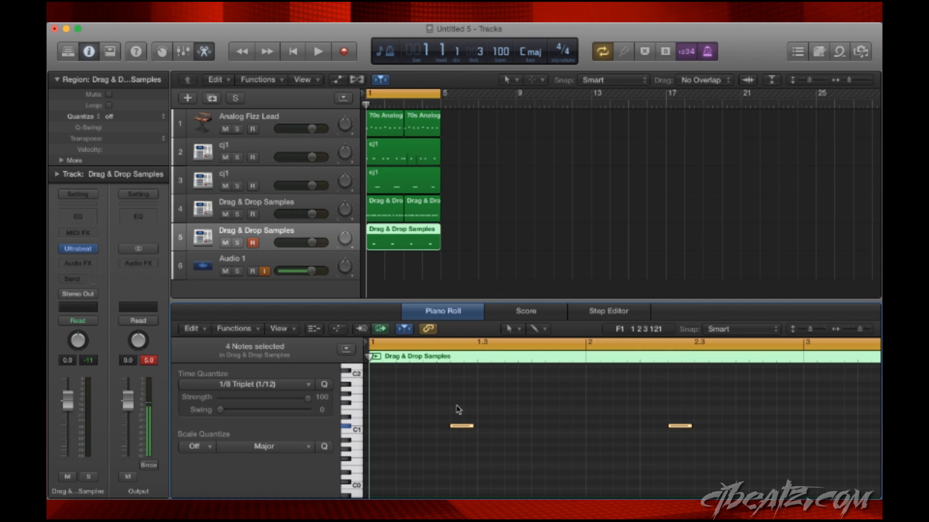
pyautogui.press('q')
pyautogui.scroll(-3, 517, 427)
pyautogui.scroll(4, 518, 428)
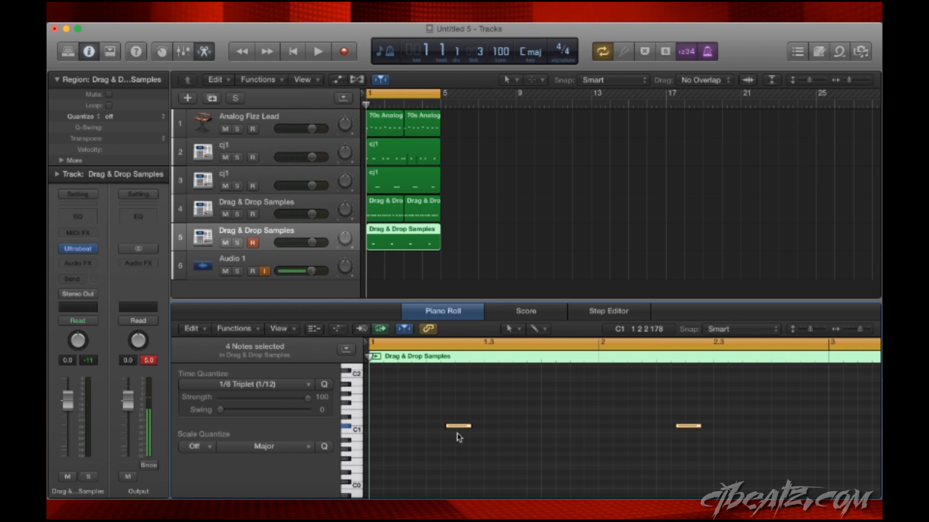
pyautogui.click(243, 384)
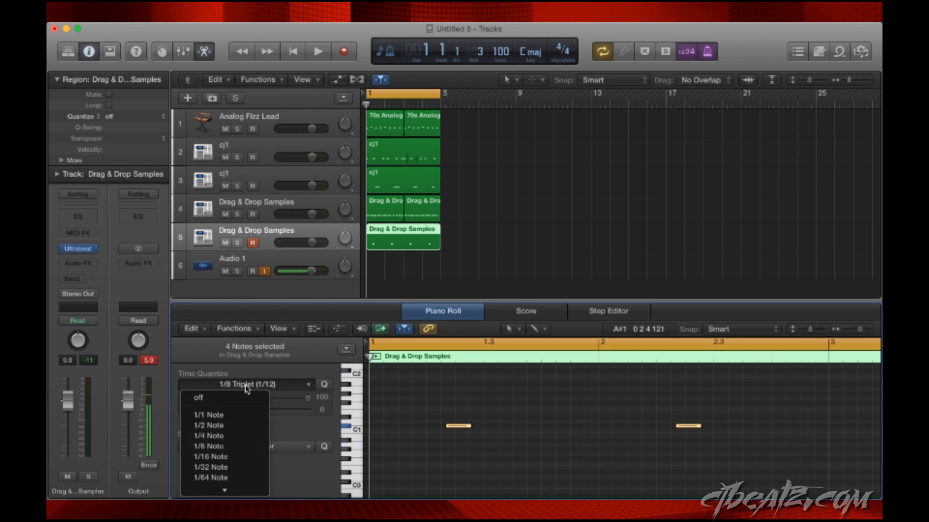
pyautogui.click(235, 446)
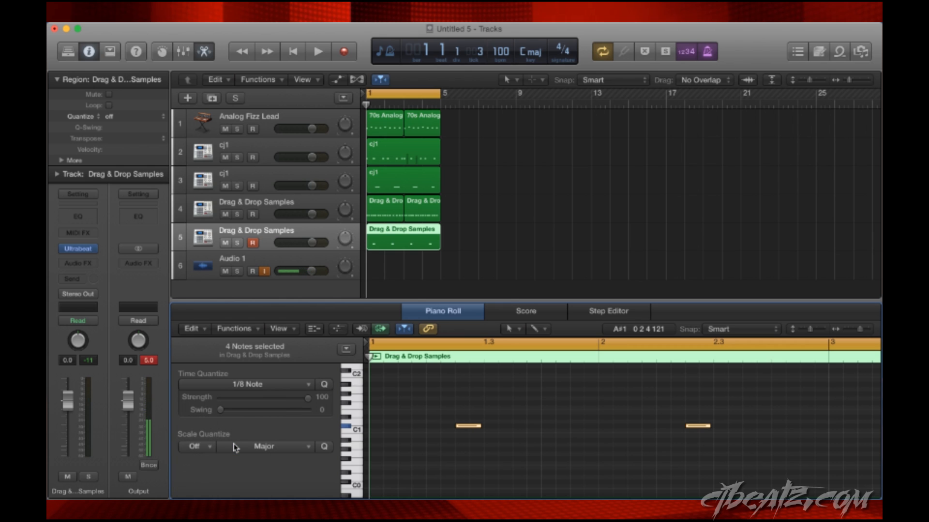
# - Play the four-bar loop with the quantized open hats, mute track 5 and stop playback
pyautogui.press('space')
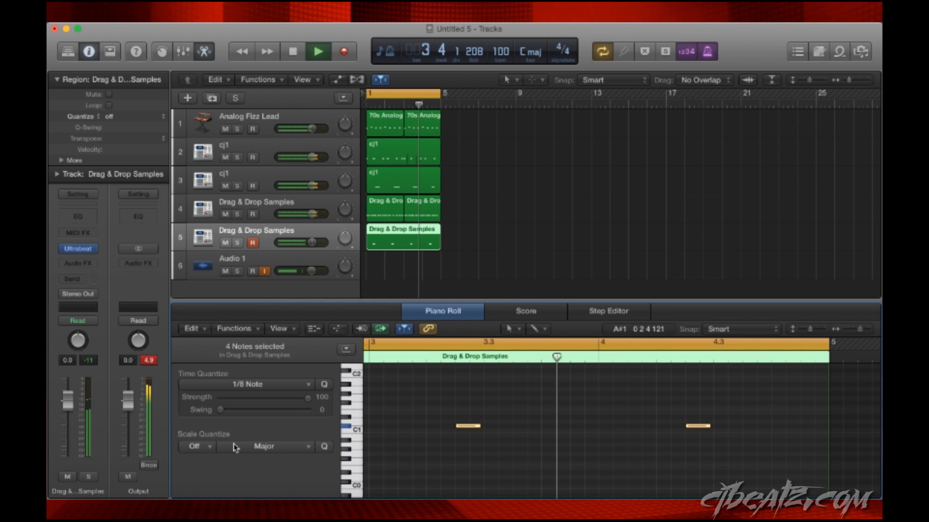
pyautogui.click(225, 243)
pyautogui.press('space')
# - Show the hi-hat notes of track 4, clear the note selection and review the 1/8 Triplet (1/12) time quantize option
pyautogui.click(310, 203)
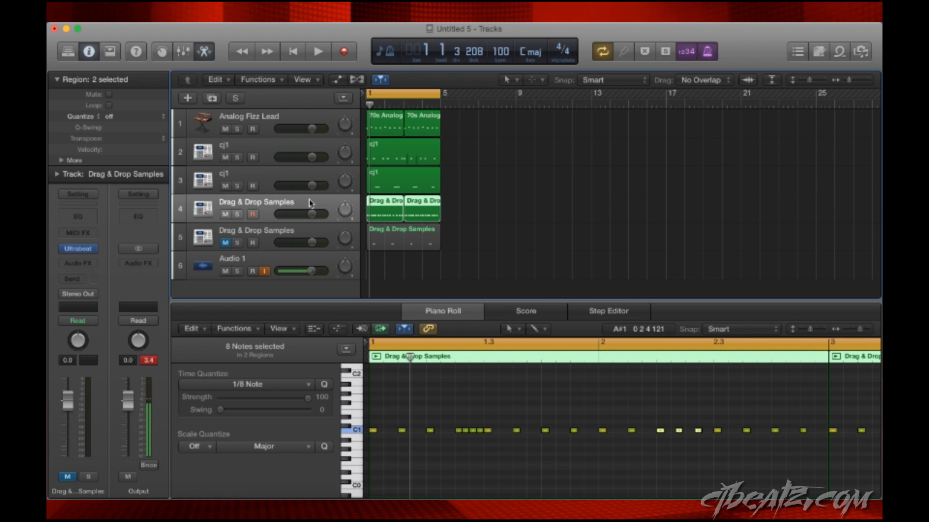
pyautogui.hscroll(-1, 465, 424)
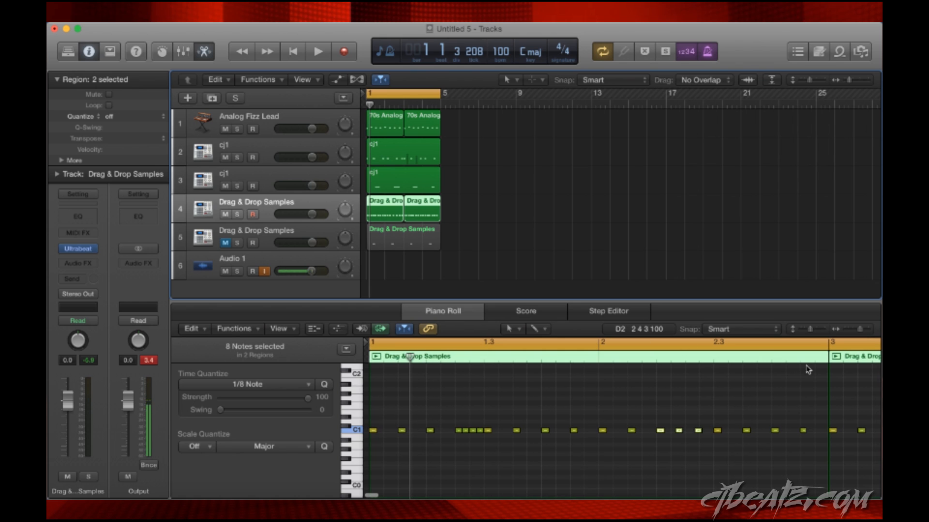
pyautogui.click(792, 400)
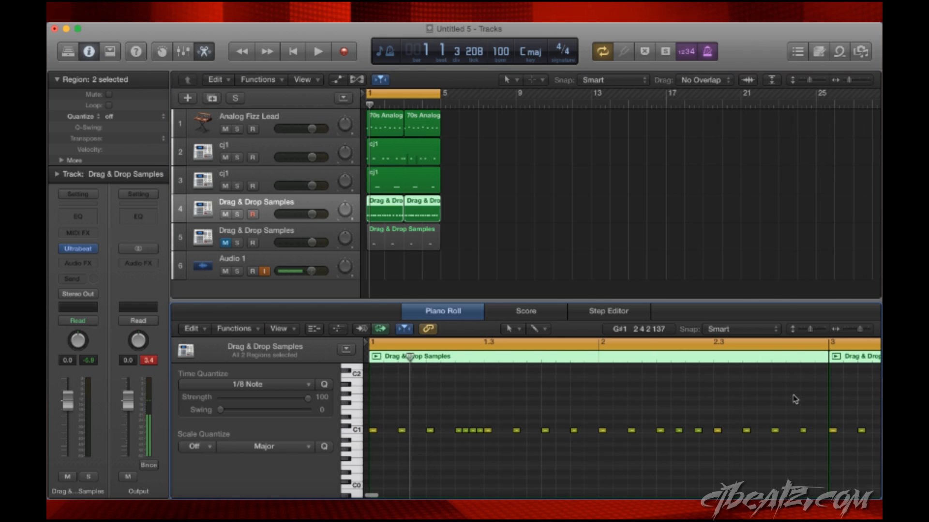
pyautogui.click(279, 389)
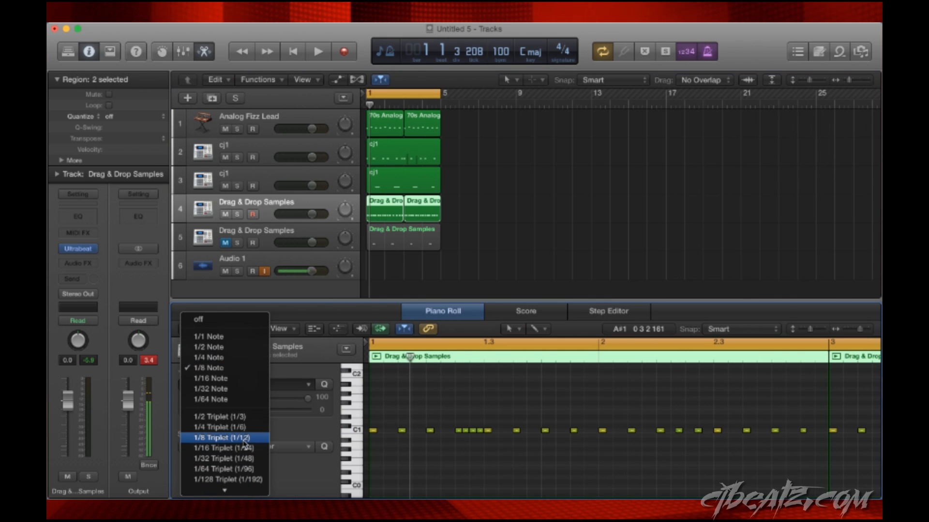
pyautogui.click(714, 452)
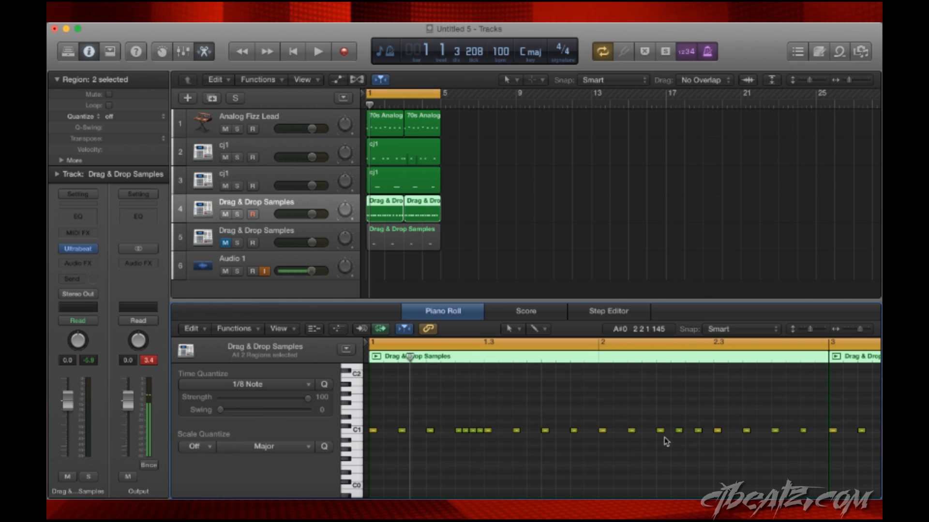
# - Turn off cycle mode and play the hi-hat triplet roll in bar 2
pyautogui.click(654, 358)
pyautogui.click(639, 343)
pyautogui.press('space')
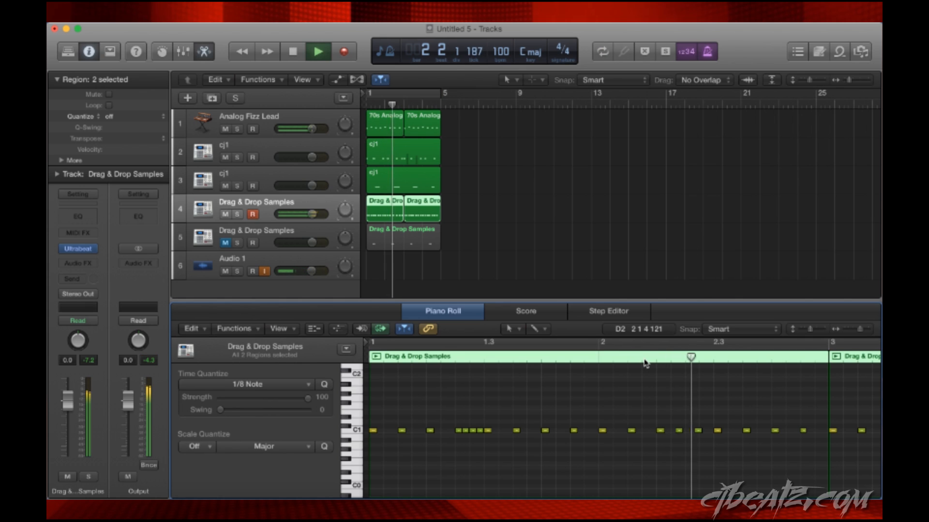
pyautogui.press('space')
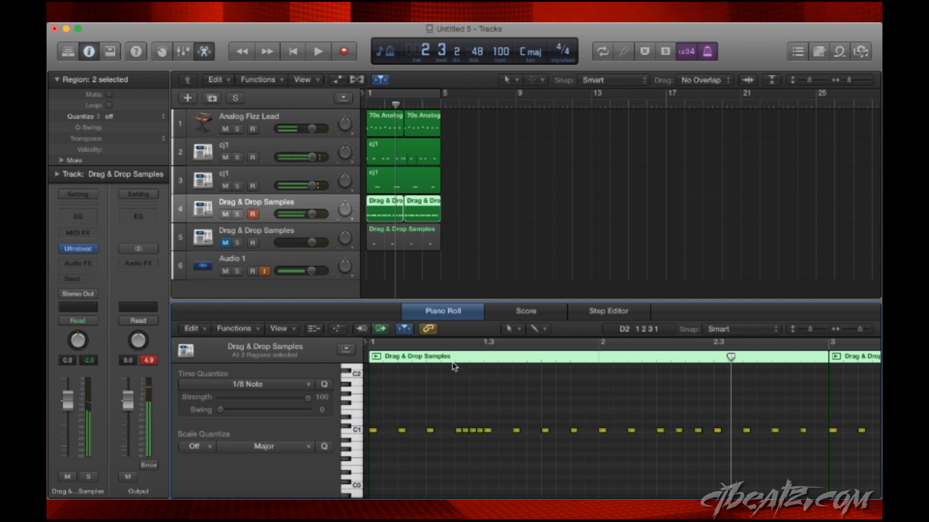
# - Review the 1/32 Note quantize option, play the fast roll from beat 2 of bar 1 and show both hi-hat regions
pyautogui.click(441, 358)
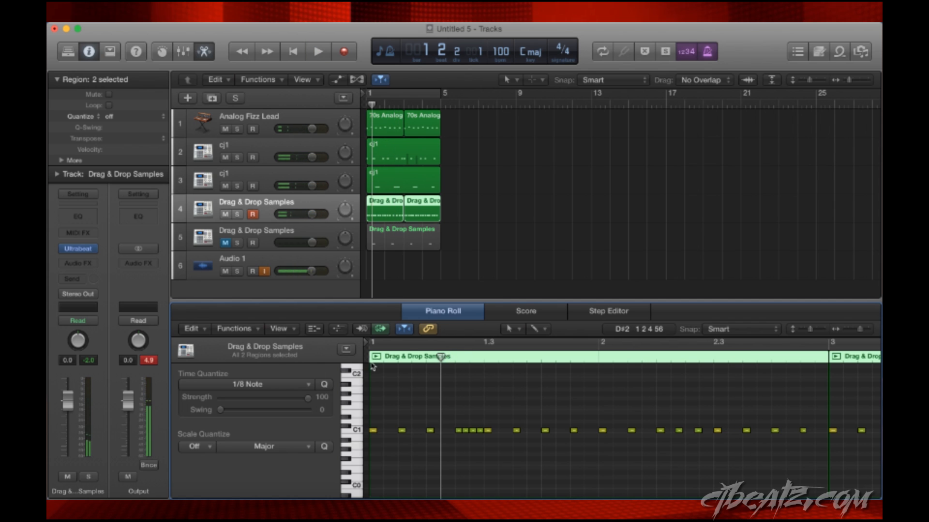
pyautogui.click(267, 386)
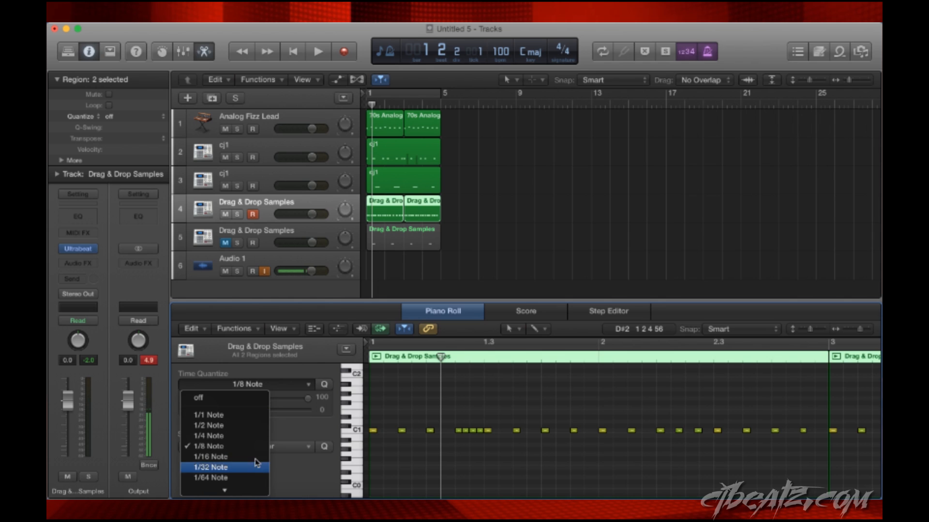
pyautogui.click(406, 407)
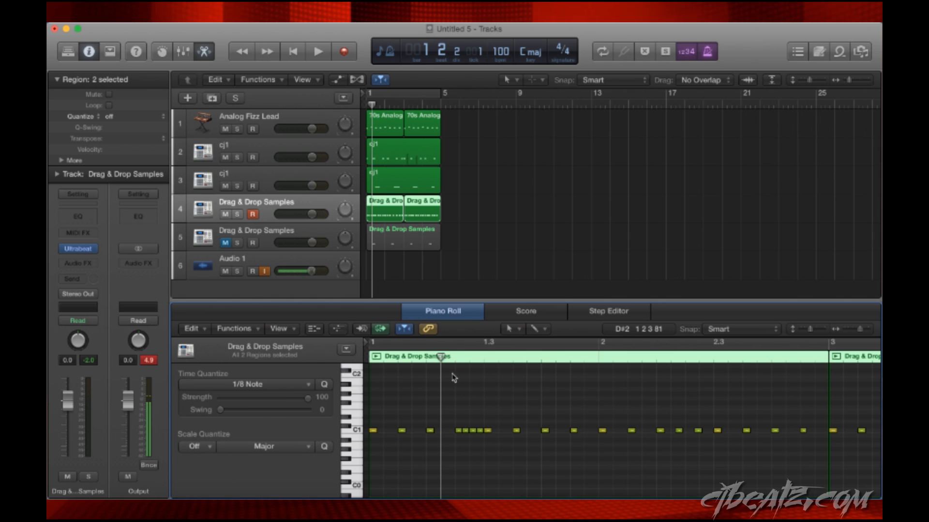
pyautogui.press('space')
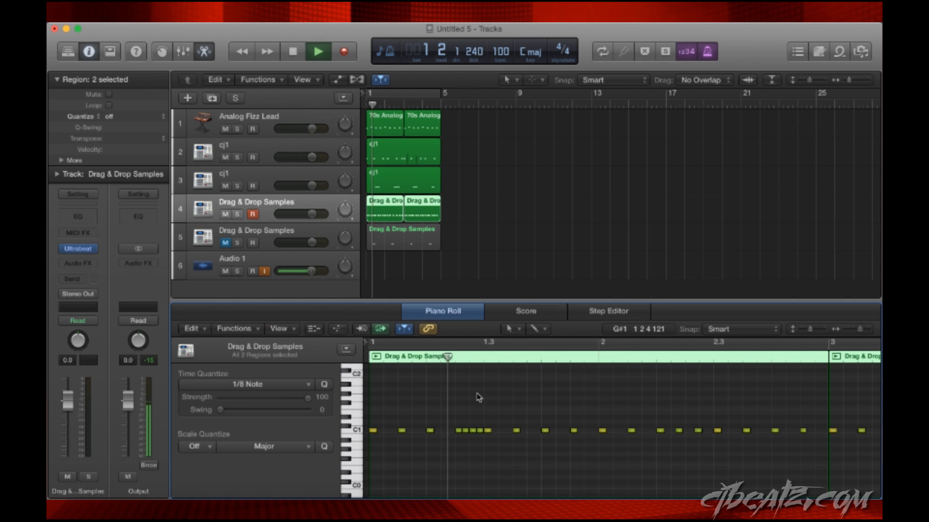
pyautogui.press('super+Left')
pyautogui.press('super+Left')
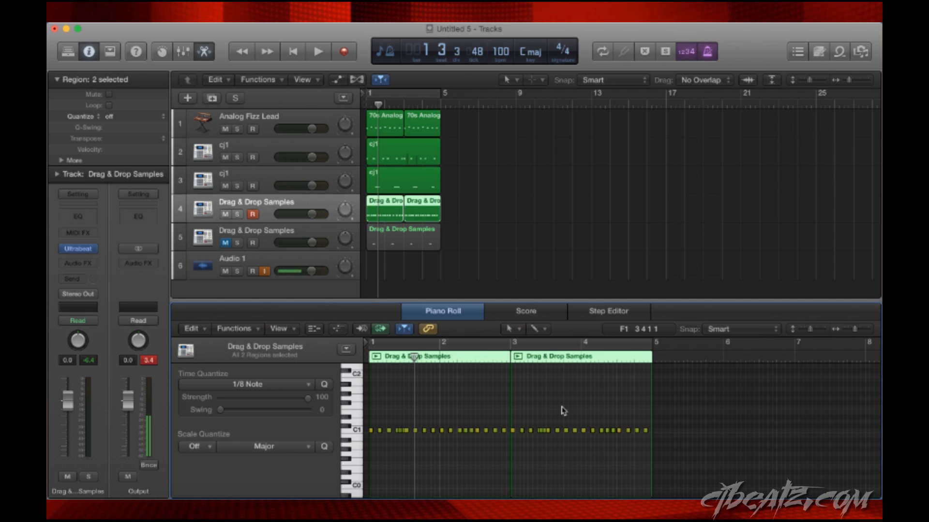